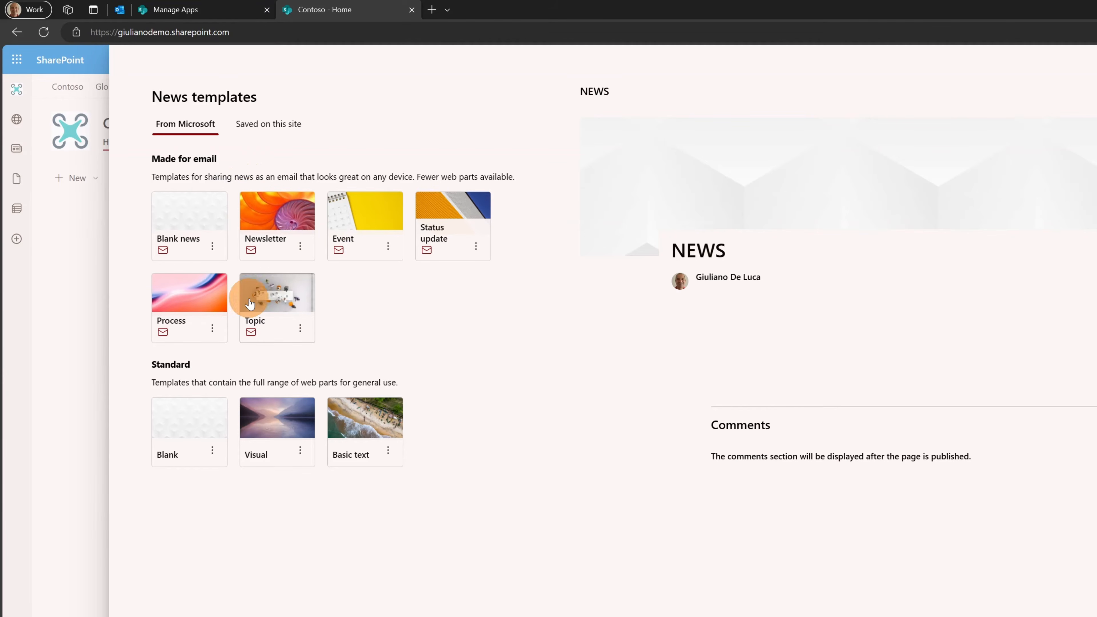
Preview the Event news template and scroll through its layout.
{"action": "left_click", "coordinate": [368, 237]}
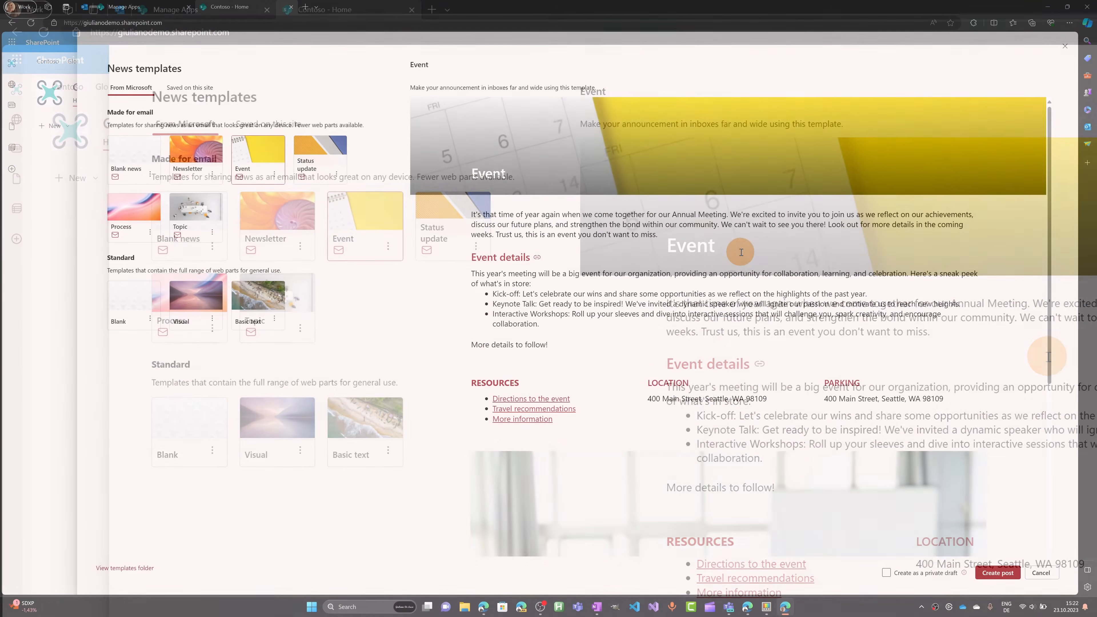
{"action": "scroll", "coordinate": [1048, 357], "scroll_direction": "down", "scroll_amount": 2}
{"action": "scroll", "coordinate": [740, 250], "scroll_direction": "up", "scroll_amount": 2}
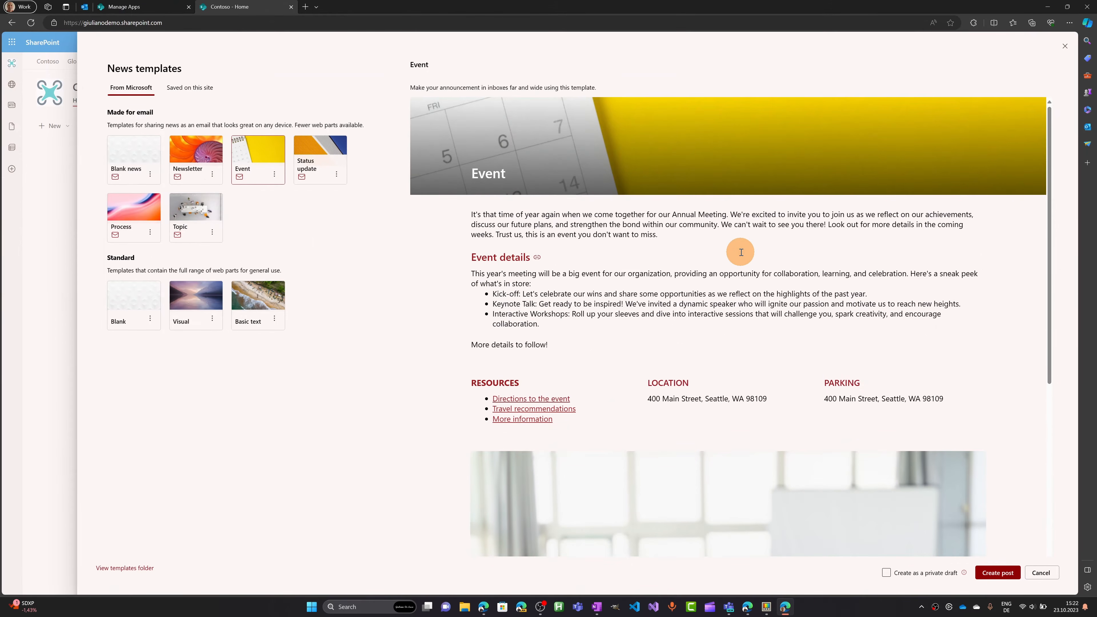
{"action": "scroll", "coordinate": [739, 249], "scroll_direction": "down", "scroll_amount": 2}
{"action": "scroll", "coordinate": [518, 186], "scroll_direction": "down", "scroll_amount": 3}
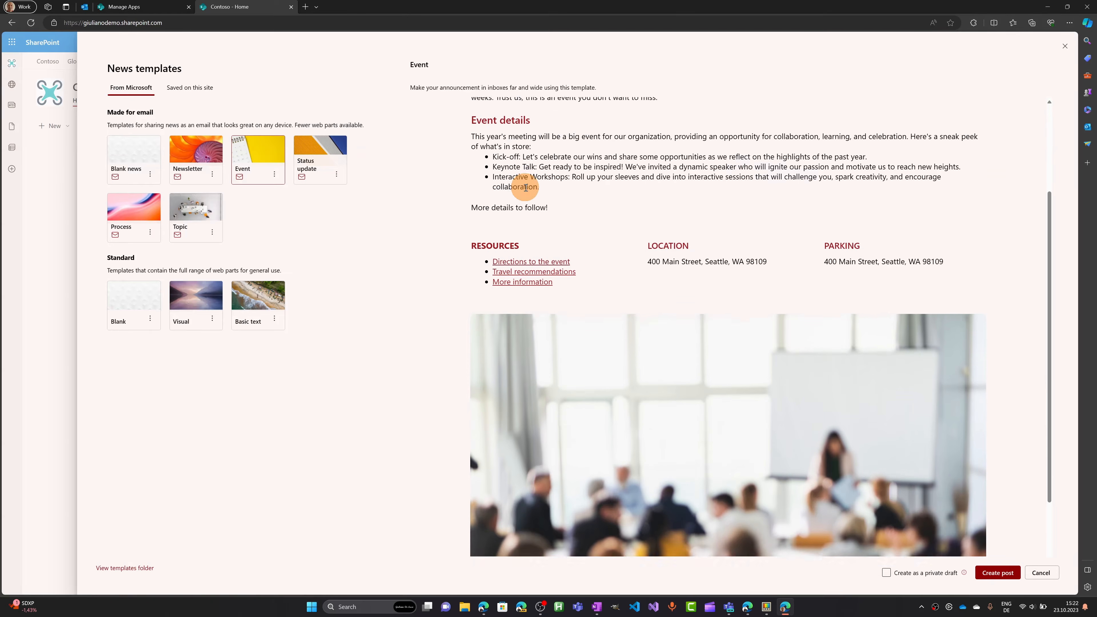
{"action": "scroll", "coordinate": [652, 285], "scroll_direction": "down", "scroll_amount": 1}
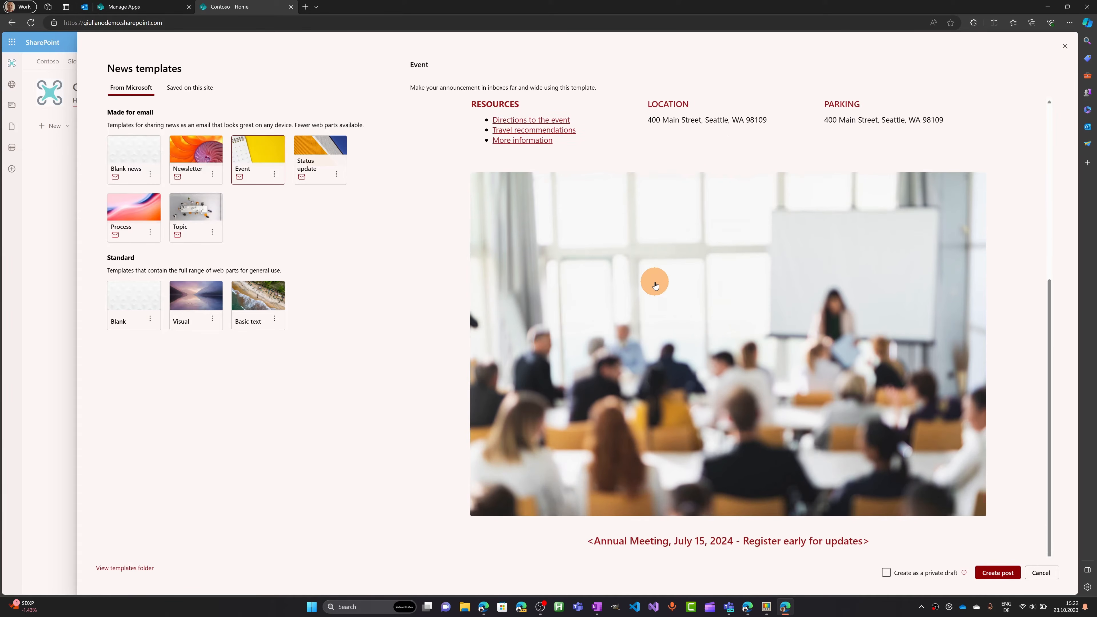
{"action": "scroll", "coordinate": [652, 279], "scroll_direction": "up", "scroll_amount": 5}
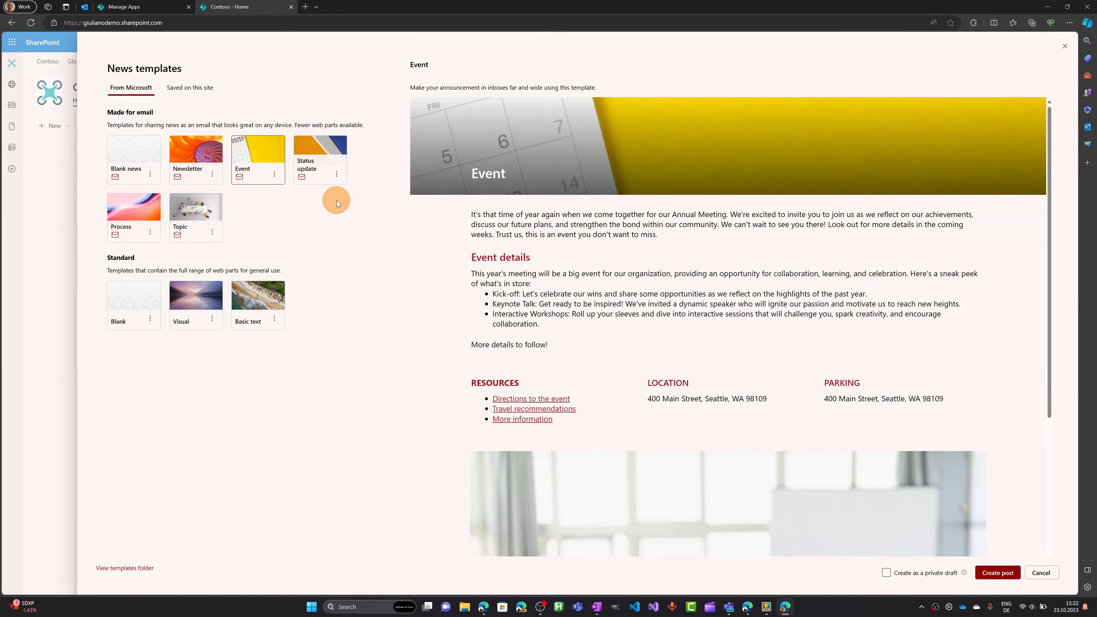
Preview the Newsletter template's volunteer spotlight, fundraising event and upcoming initiatives sections.
{"action": "left_click", "coordinate": [200, 166]}
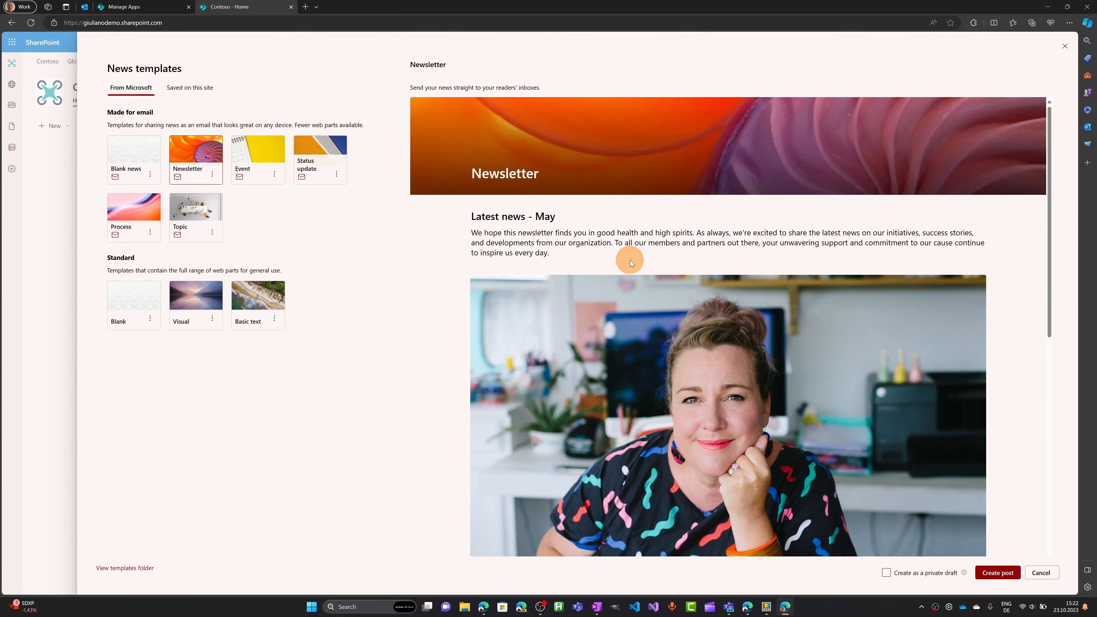
{"action": "scroll", "coordinate": [630, 259], "scroll_direction": "down", "scroll_amount": 9}
{"action": "scroll", "coordinate": [630, 259], "scroll_direction": "down", "scroll_amount": 2}
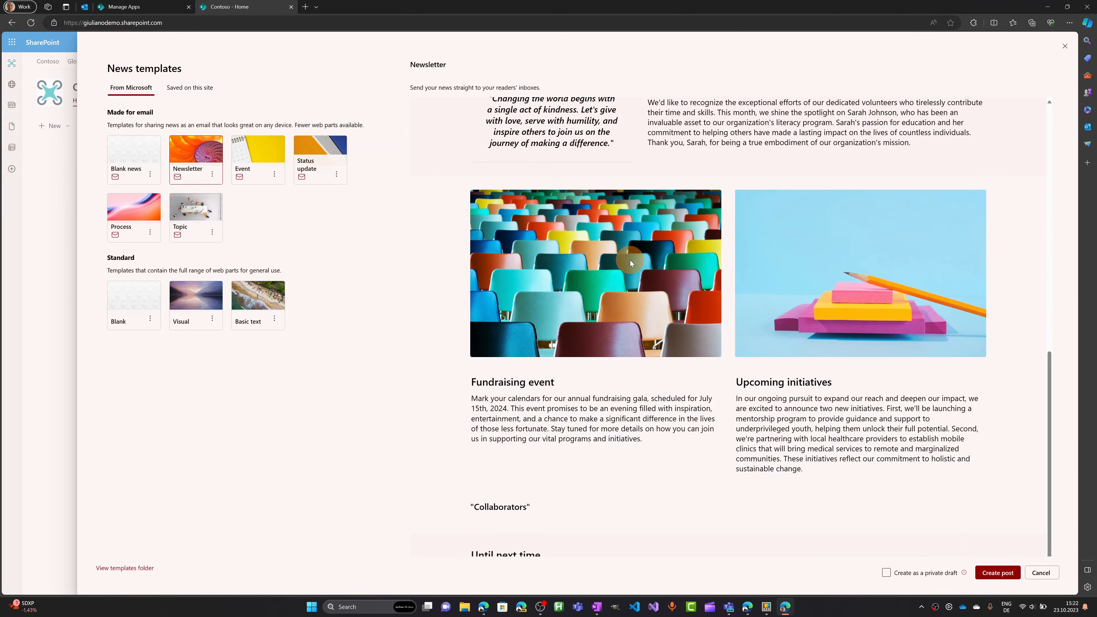
{"action": "scroll", "coordinate": [630, 259], "scroll_direction": "up", "scroll_amount": 6}
{"action": "scroll", "coordinate": [630, 259], "scroll_direction": "up", "scroll_amount": 1}
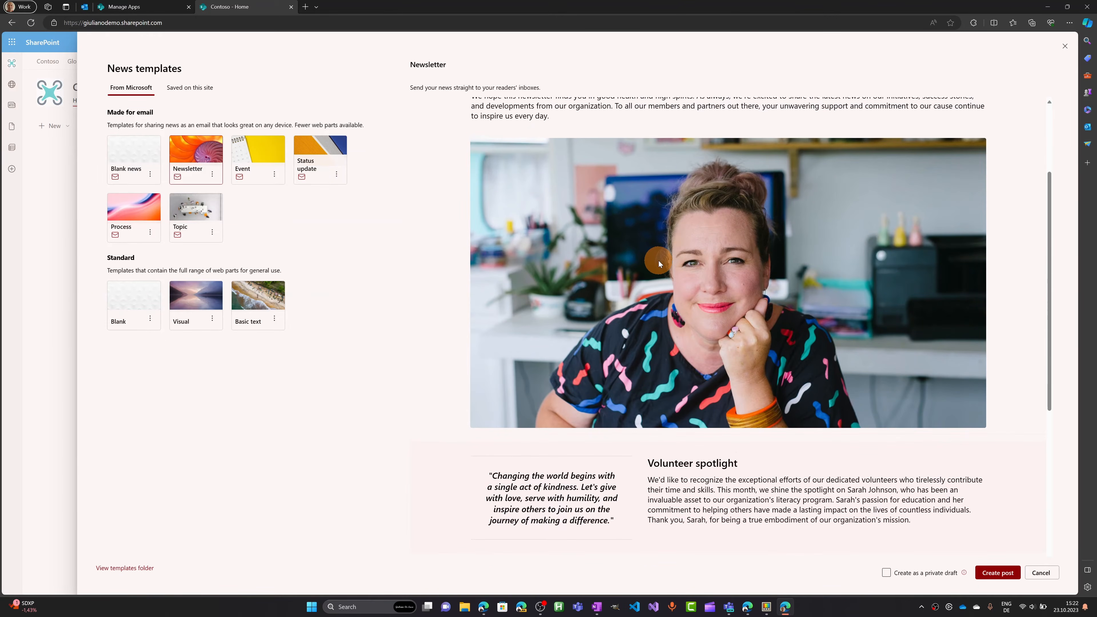
{"action": "scroll", "coordinate": [696, 253], "scroll_direction": "up", "scroll_amount": 3}
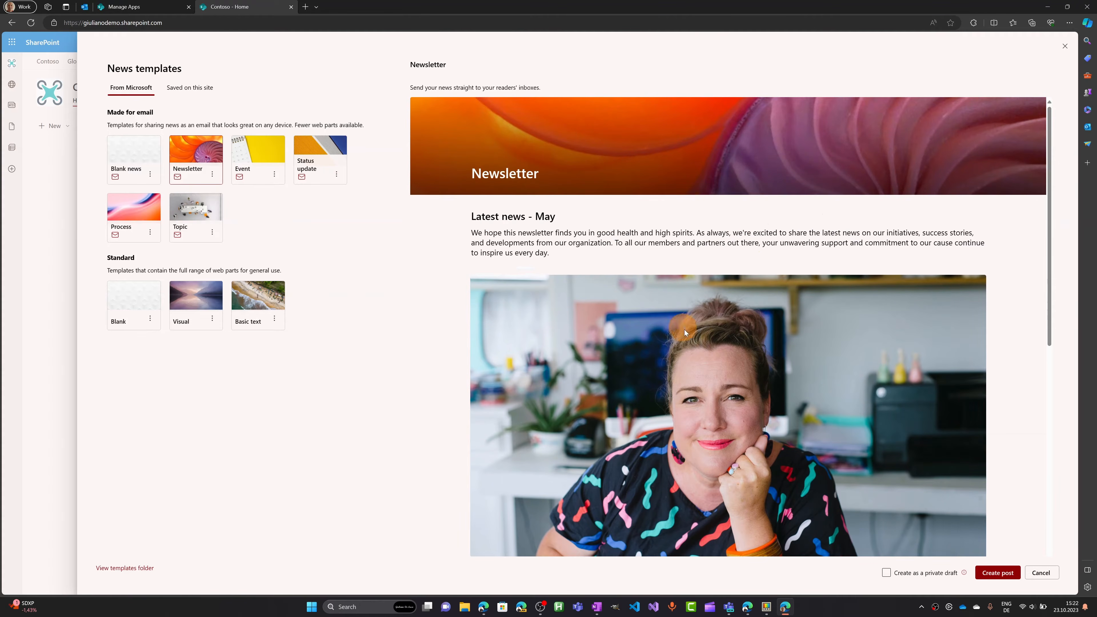
{"action": "scroll", "coordinate": [697, 265], "scroll_direction": "down", "scroll_amount": 5}
{"action": "scroll", "coordinate": [697, 265], "scroll_direction": "down", "scroll_amount": 4}
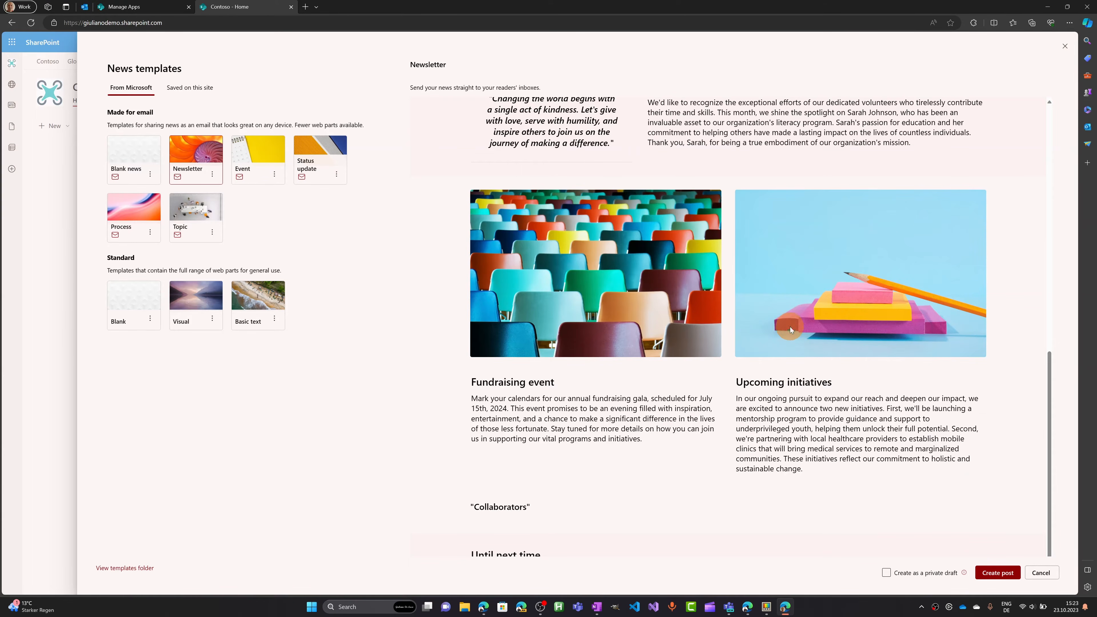
{"action": "scroll", "coordinate": [790, 327], "scroll_direction": "up", "scroll_amount": 6}
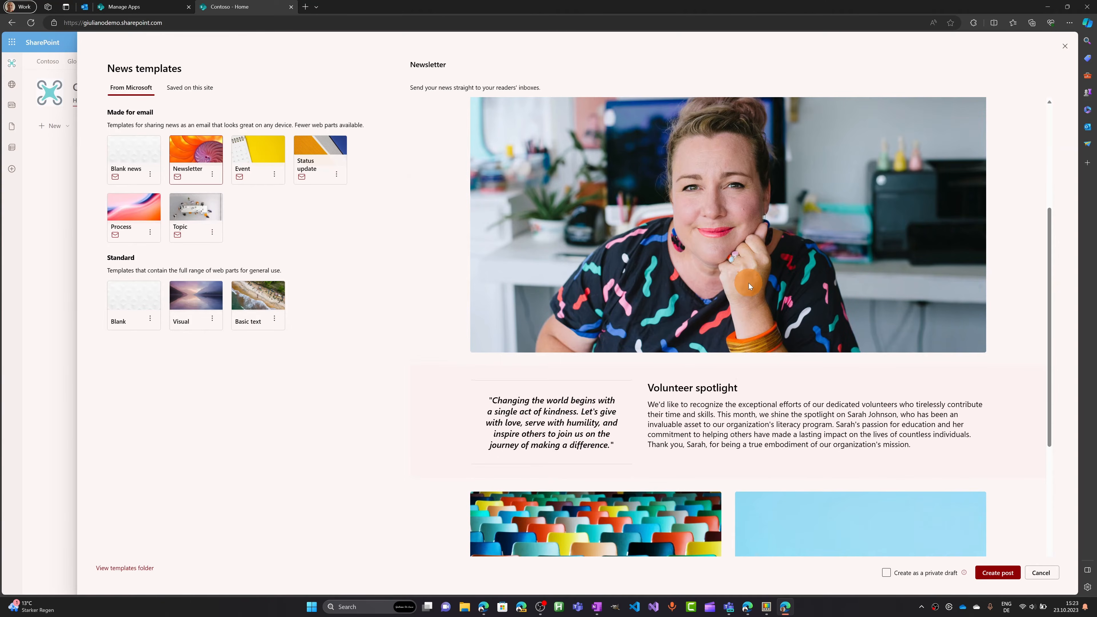
{"action": "scroll", "coordinate": [717, 290], "scroll_direction": "down", "scroll_amount": 6}
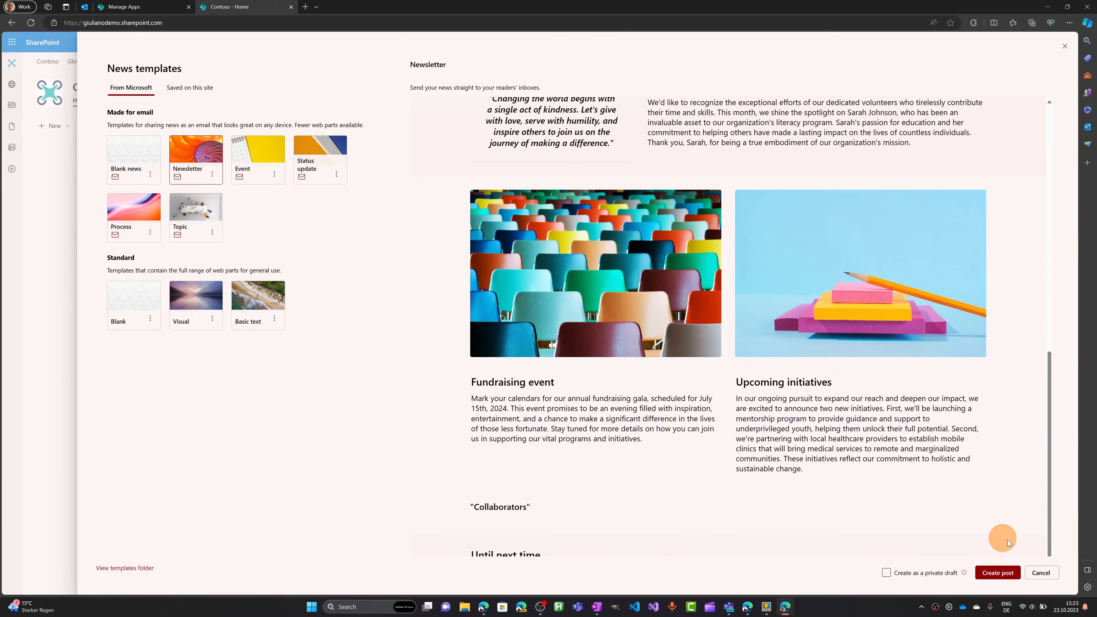
Create a Newsletter-template post titled 'Newsletter October 2023' and select its Latest news section.
{"action": "left_click", "coordinate": [998, 573]}
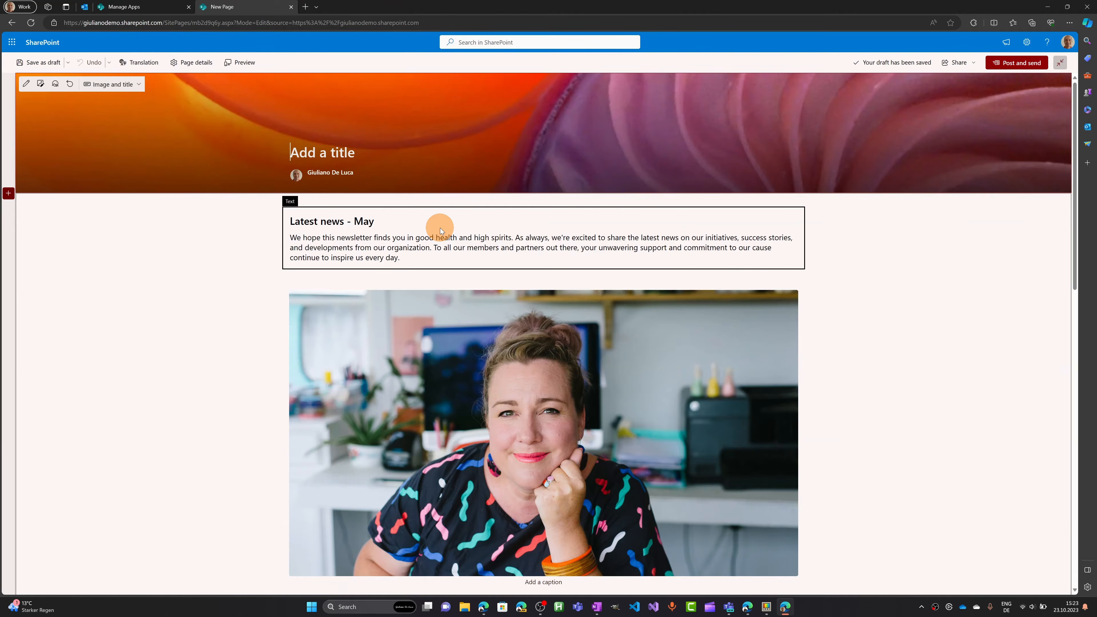
{"action": "type", "text": "Newsletter October 2023"}
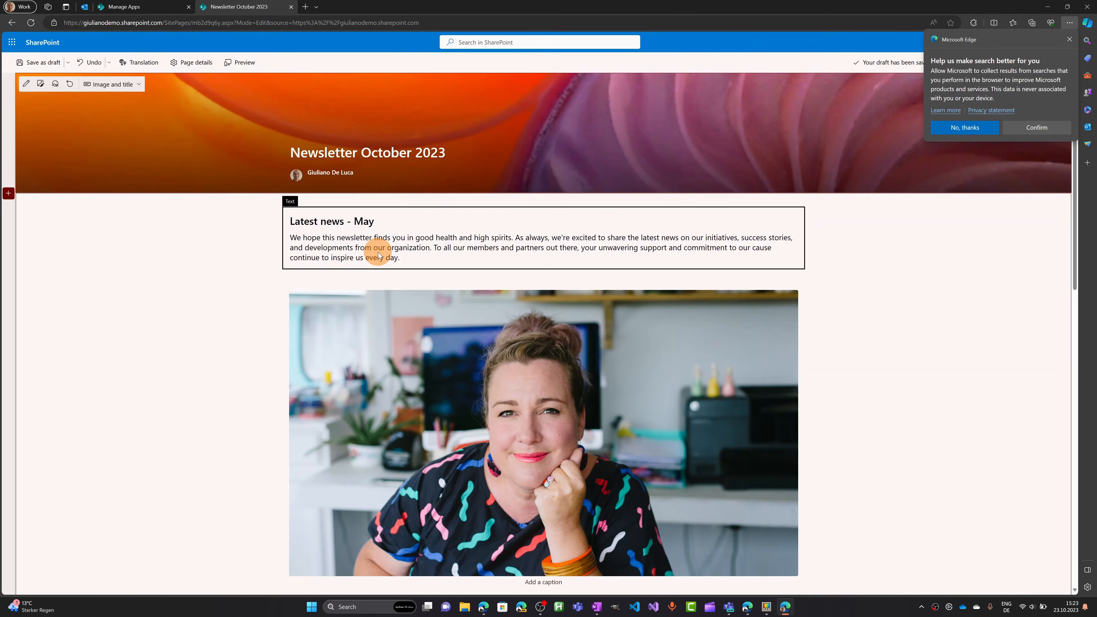
{"action": "scroll", "coordinate": [453, 270], "scroll_direction": "down", "scroll_amount": 10}
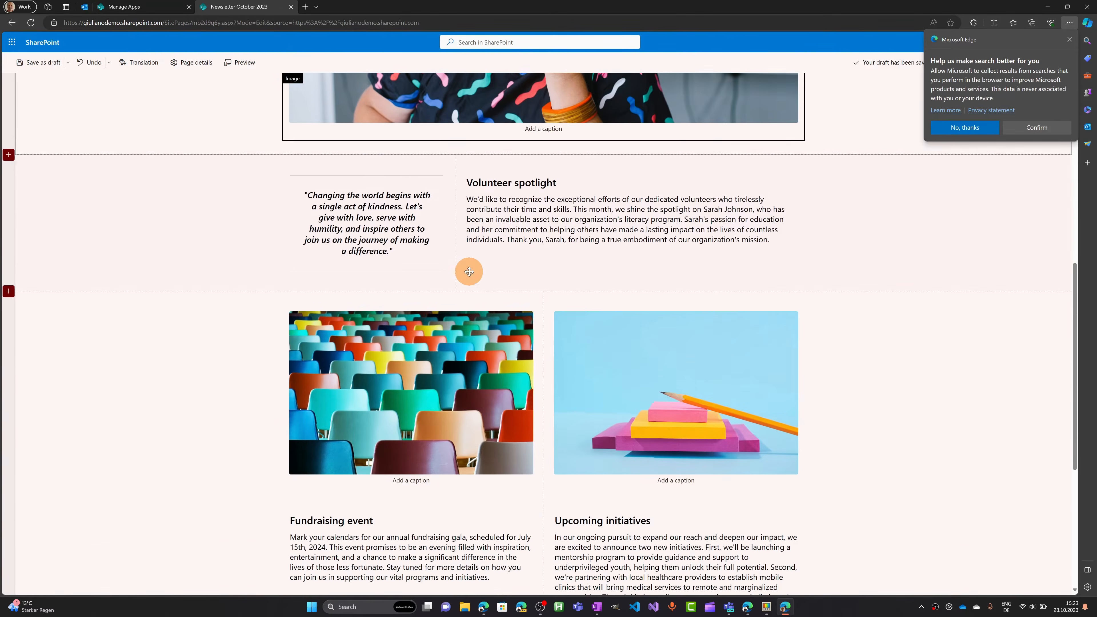
{"action": "scroll", "coordinate": [471, 275], "scroll_direction": "down", "scroll_amount": 5}
{"action": "scroll", "coordinate": [473, 296], "scroll_direction": "up", "scroll_amount": 15}
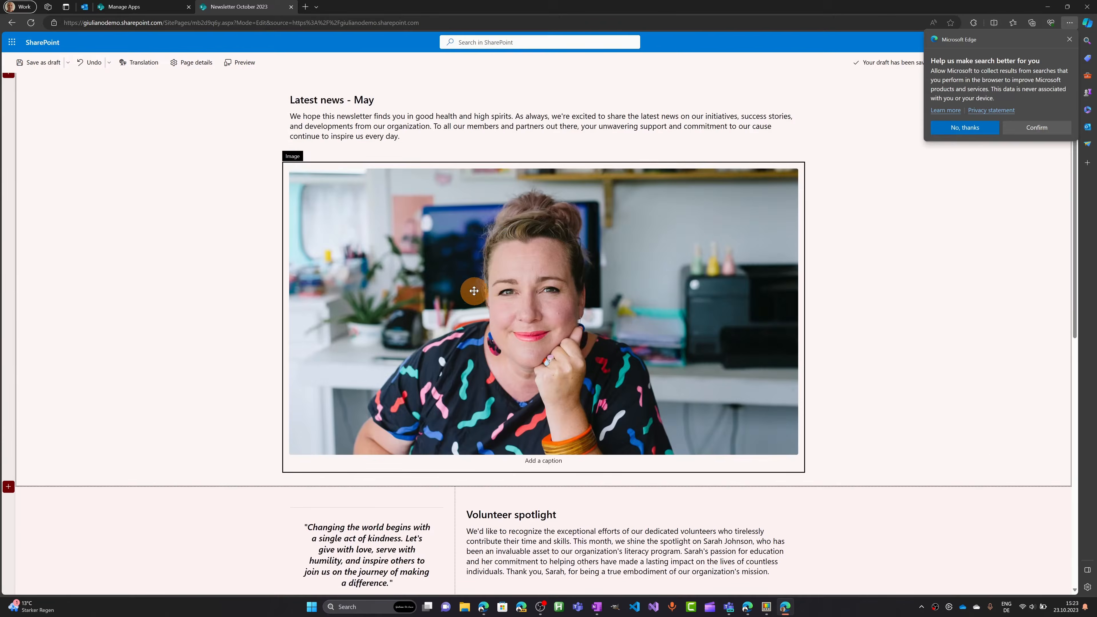
{"action": "left_click", "coordinate": [254, 229]}
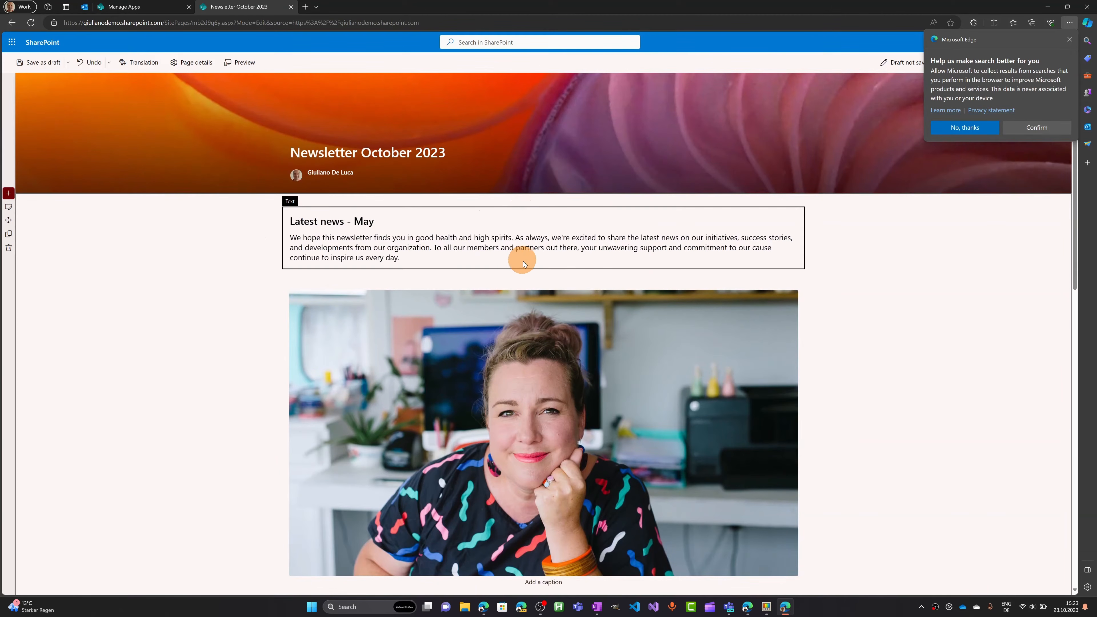
{"action": "left_click", "coordinate": [543, 276]}
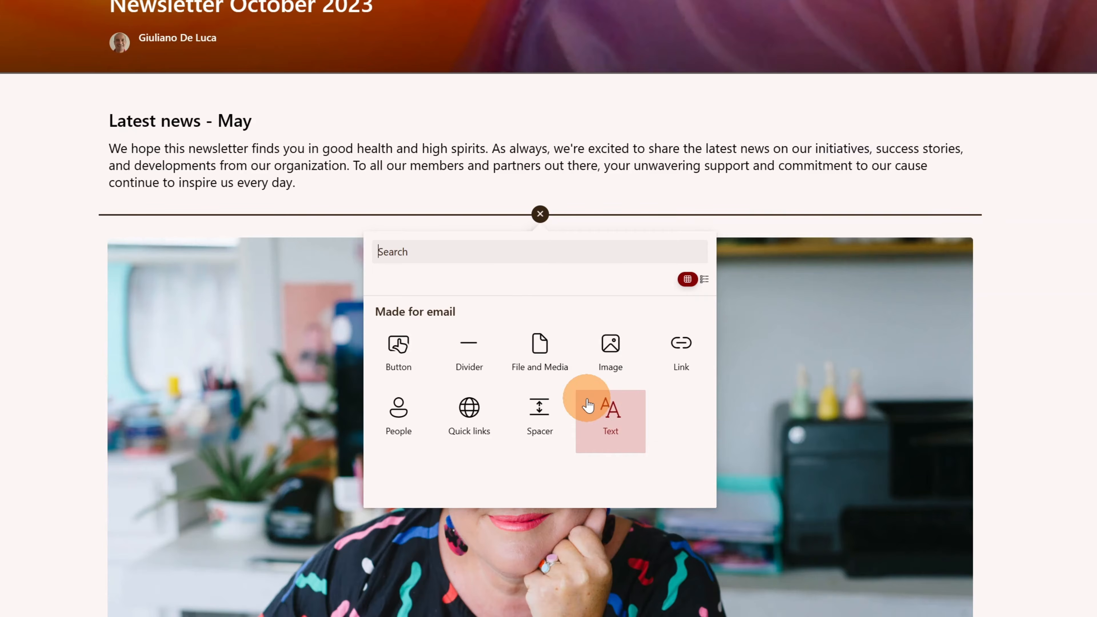
{"action": "left_click", "coordinate": [1026, 208]}
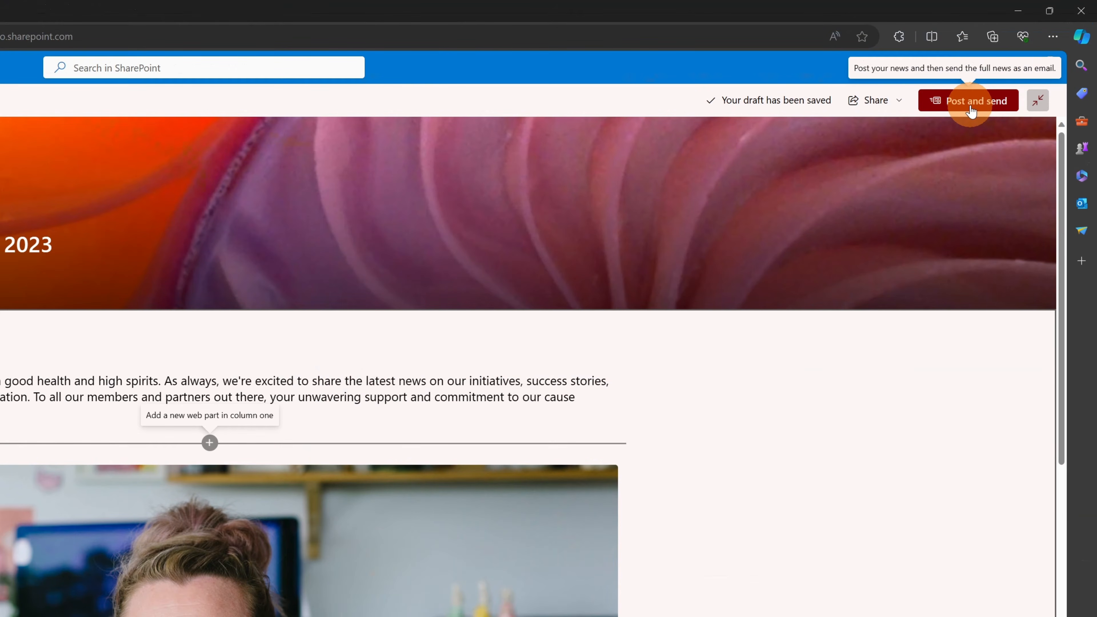
Publish the post with Post and send, visiting the Cc and message fields.
{"action": "left_click", "coordinate": [970, 107]}
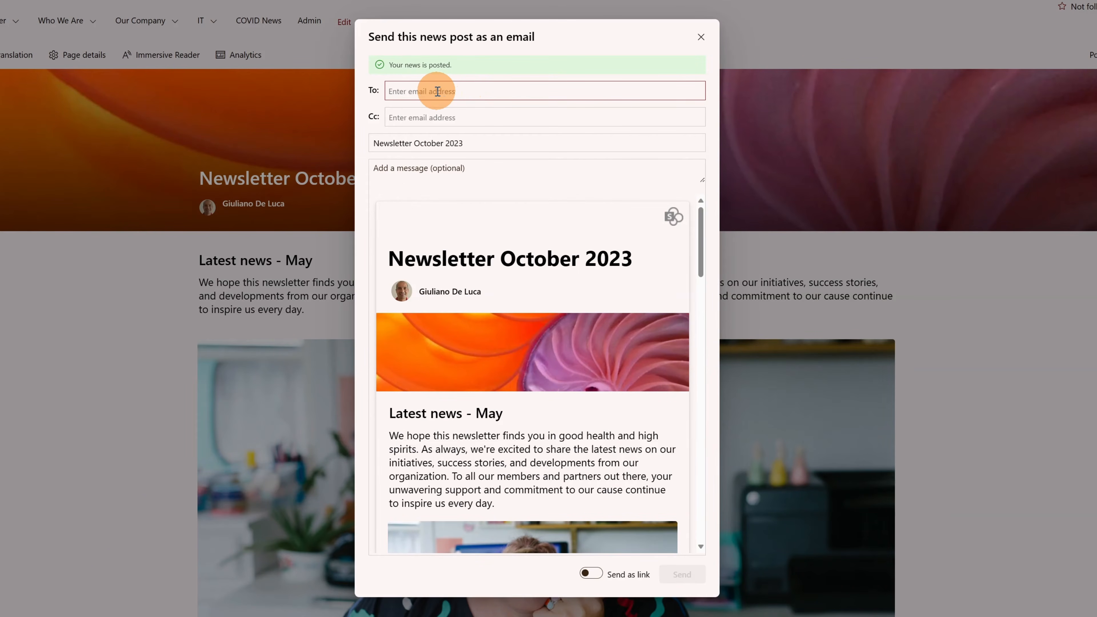
{"action": "left_click", "coordinate": [438, 111]}
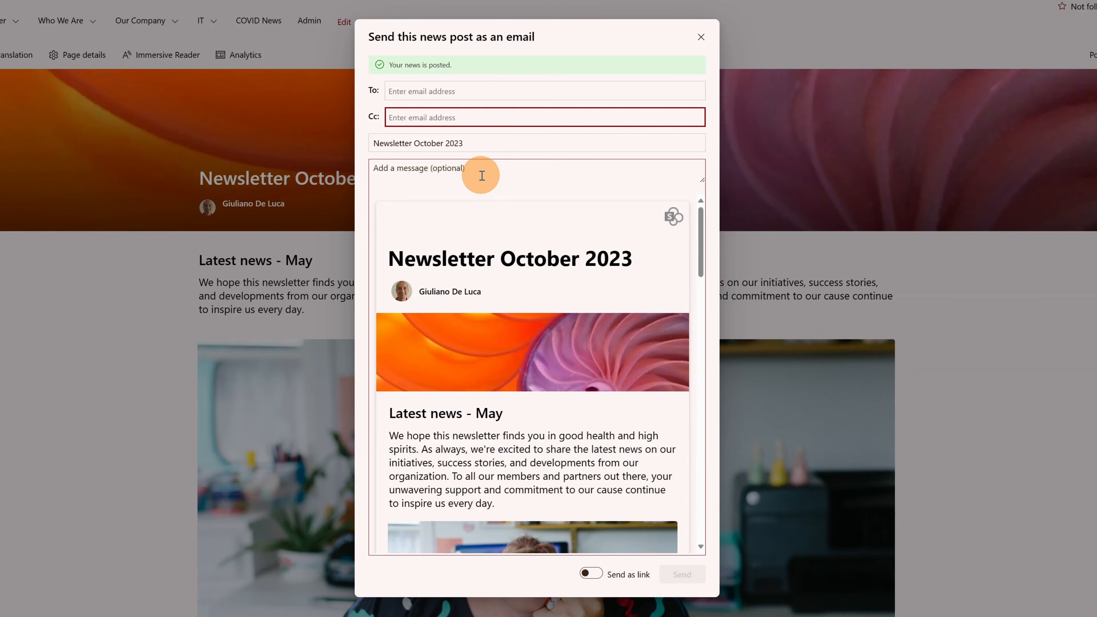
{"action": "left_click", "coordinate": [436, 169]}
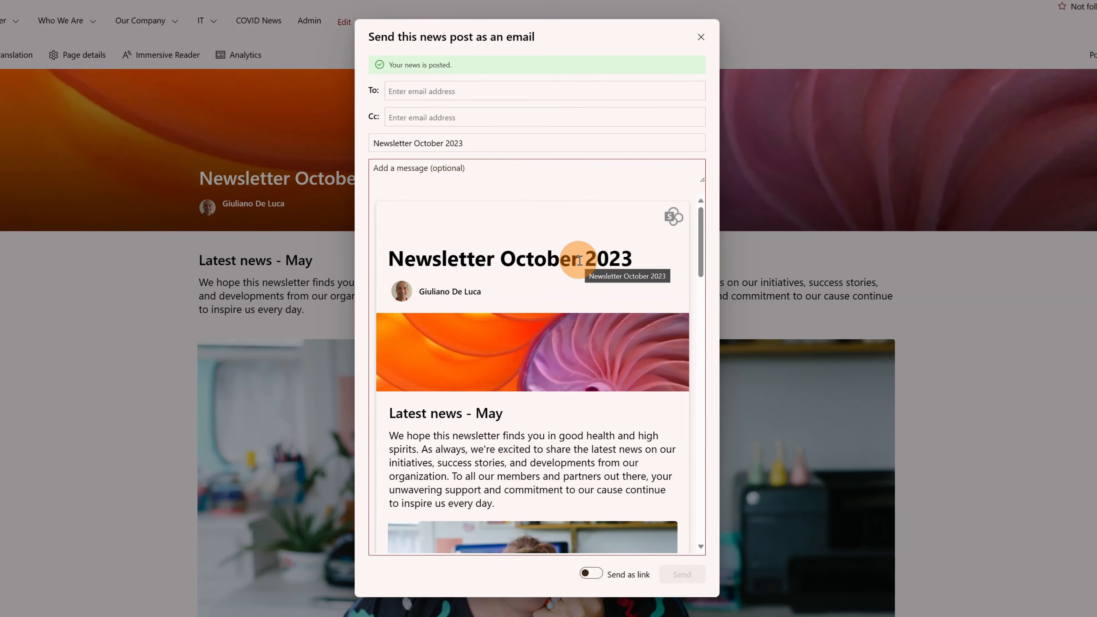
Scroll through the full newsletter preview in the email form.
{"action": "scroll", "coordinate": [588, 310], "scroll_direction": "down", "scroll_amount": 1}
{"action": "scroll", "coordinate": [588, 310], "scroll_direction": "down", "scroll_amount": 8}
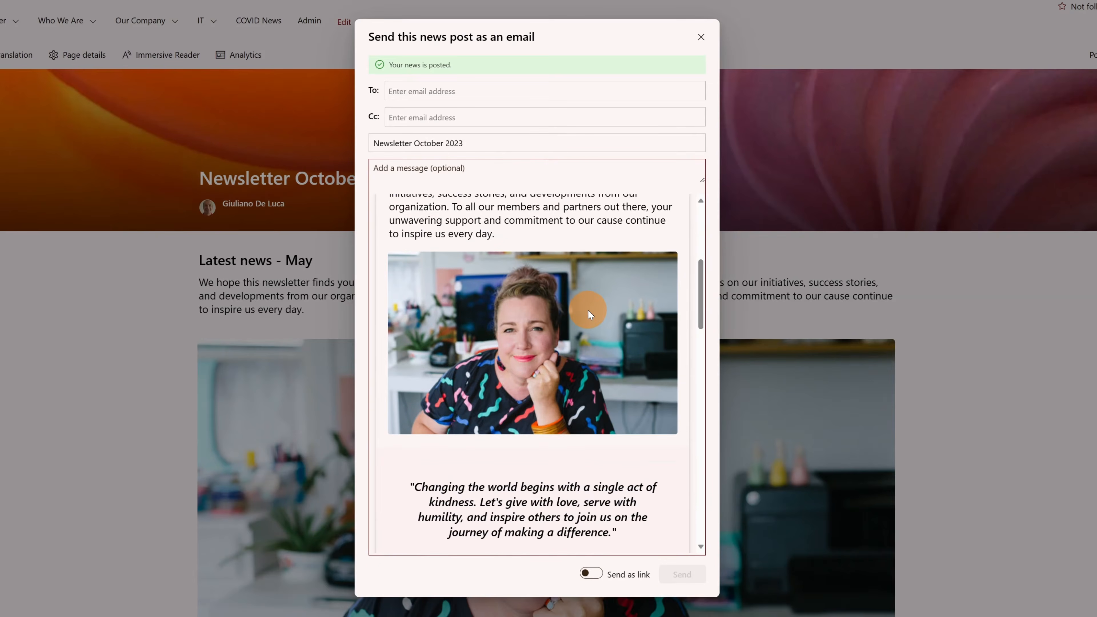
{"action": "scroll", "coordinate": [588, 310], "scroll_direction": "down", "scroll_amount": 10}
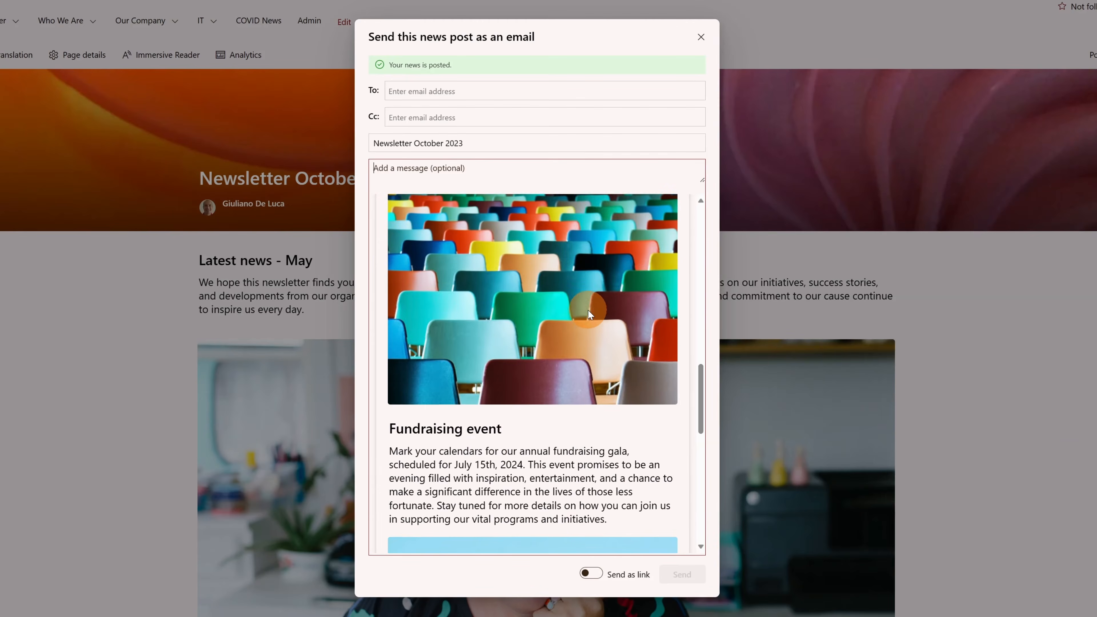
{"action": "scroll", "coordinate": [587, 310], "scroll_direction": "up", "scroll_amount": 8}
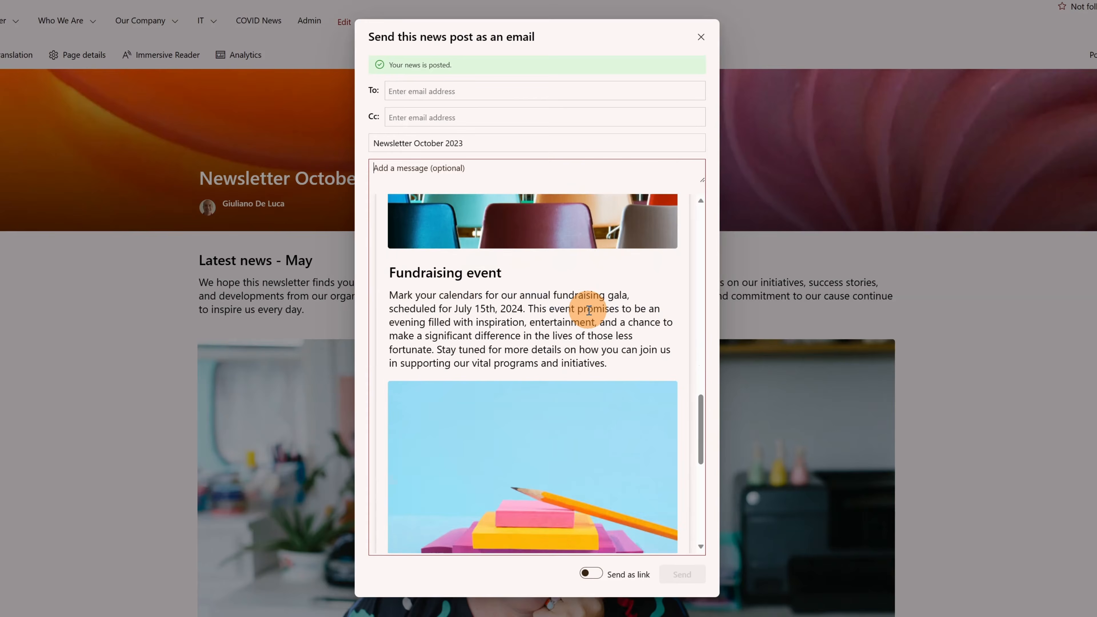
{"action": "scroll", "coordinate": [588, 311], "scroll_direction": "up", "scroll_amount": 8}
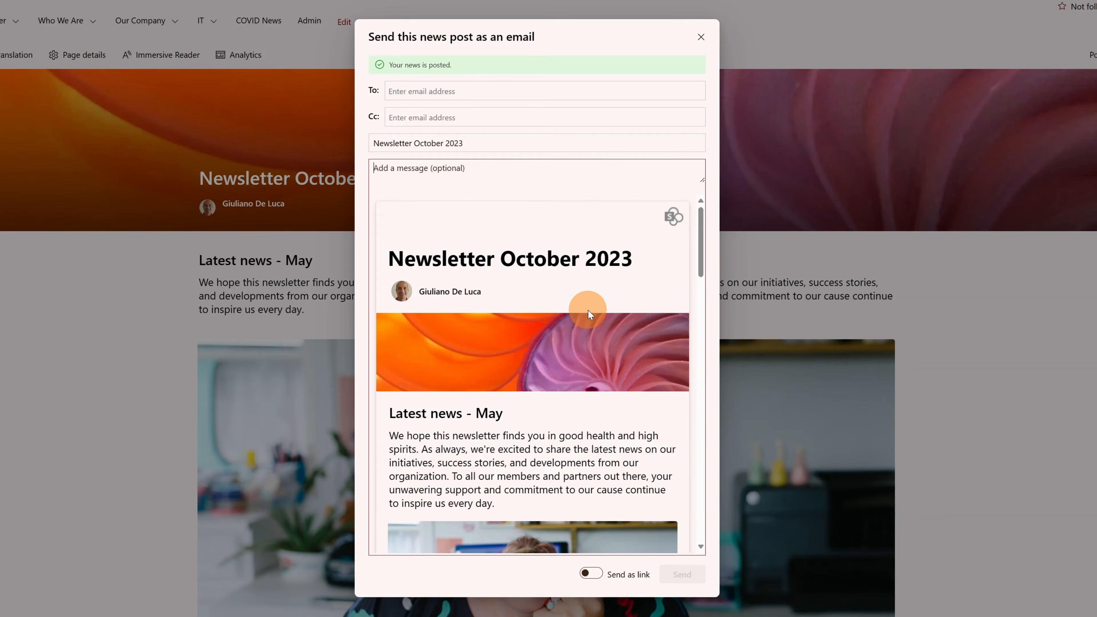
{"action": "scroll", "coordinate": [588, 310], "scroll_direction": "down", "scroll_amount": 3}
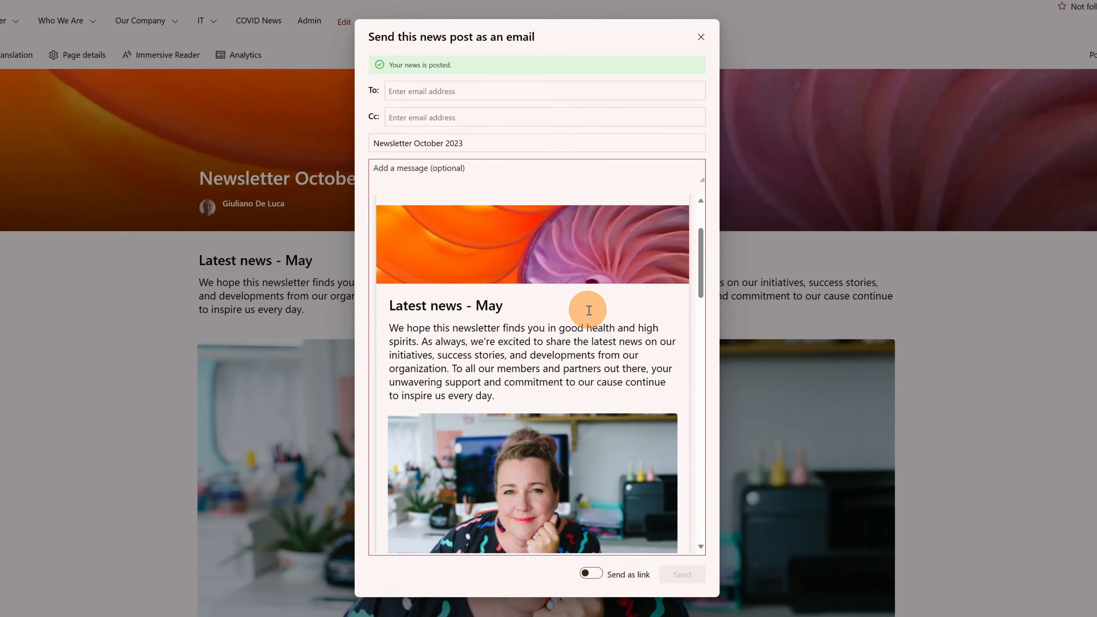
{"action": "scroll", "coordinate": [588, 310], "scroll_direction": "up", "scroll_amount": 3}
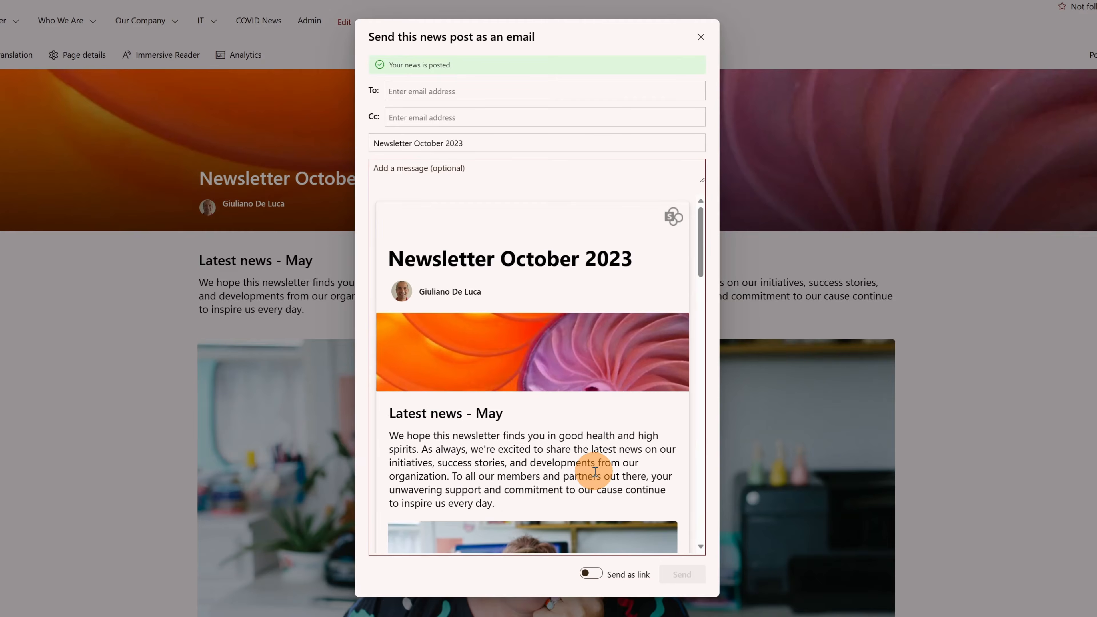
Switch the email to link-only and back to full post content, then review the preview.
{"action": "left_click", "coordinate": [592, 574]}
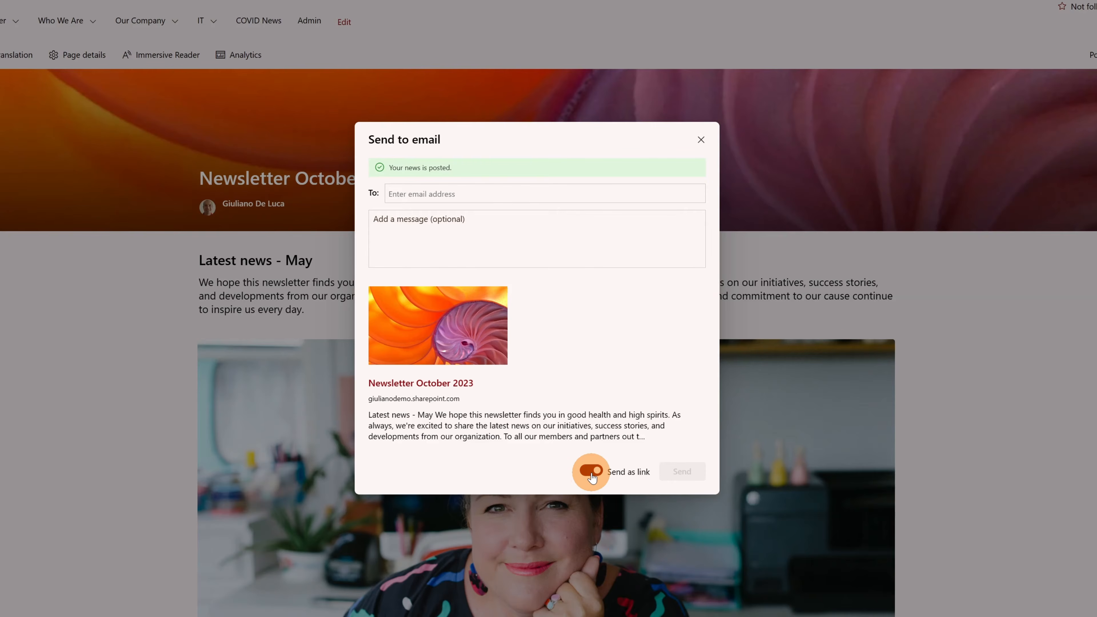
{"action": "left_click", "coordinate": [591, 470]}
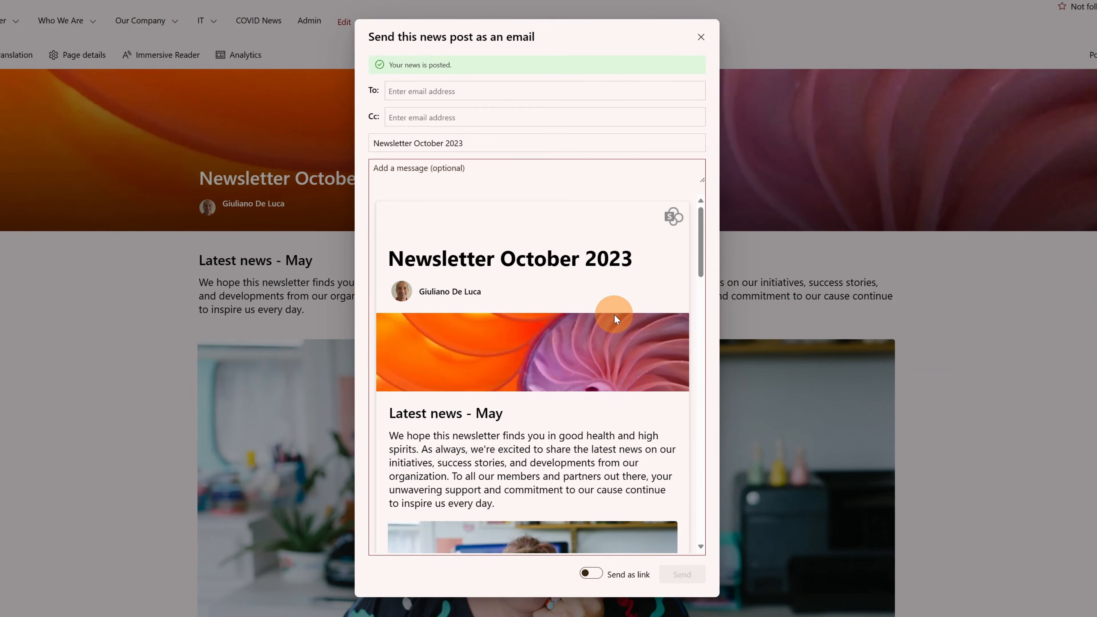
{"action": "scroll", "coordinate": [615, 317], "scroll_direction": "down", "scroll_amount": 7}
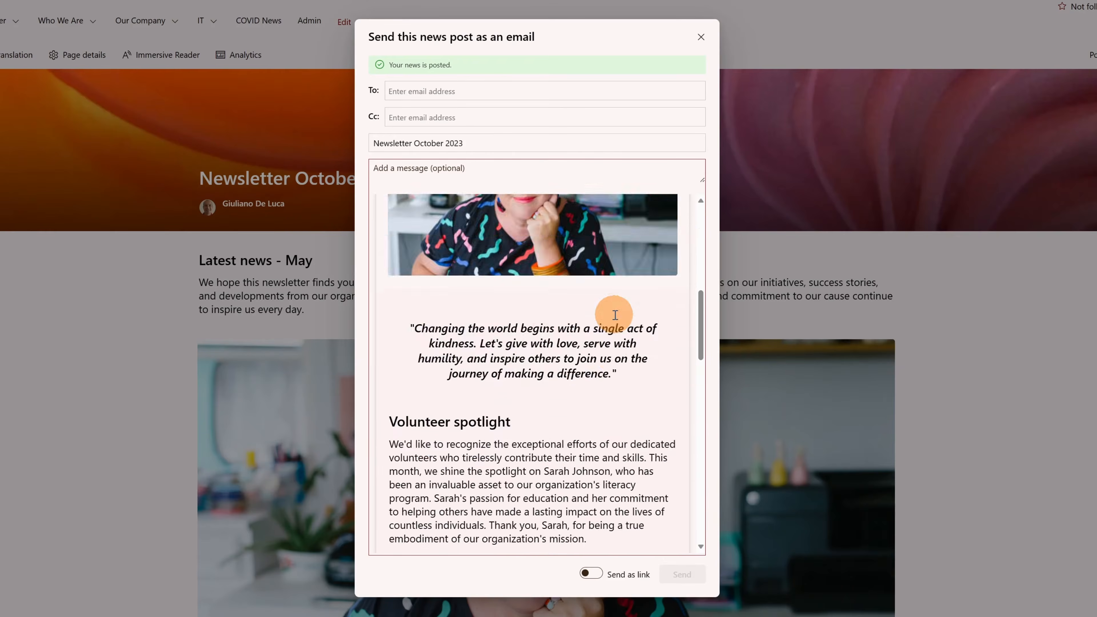
{"action": "scroll", "coordinate": [614, 315], "scroll_direction": "down", "scroll_amount": 2}
{"action": "scroll", "coordinate": [614, 316], "scroll_direction": "down", "scroll_amount": 5}
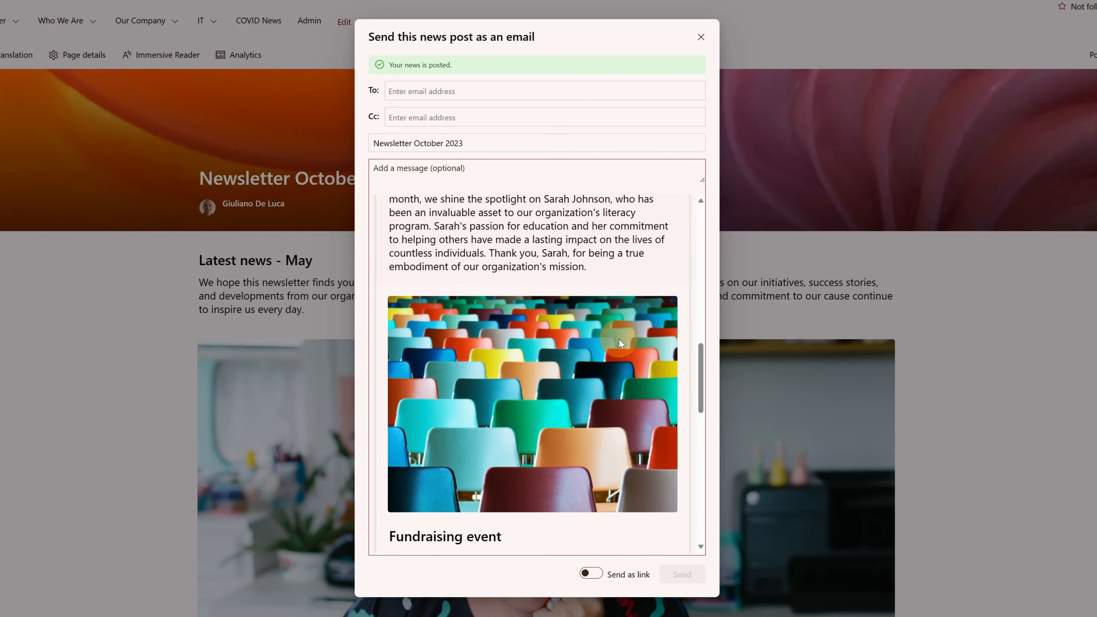
{"action": "scroll", "coordinate": [619, 339], "scroll_direction": "up", "scroll_amount": 15}
Address the Newsletter October 2023 email to the IT group and send it.
{"action": "left_click", "coordinate": [535, 89]}
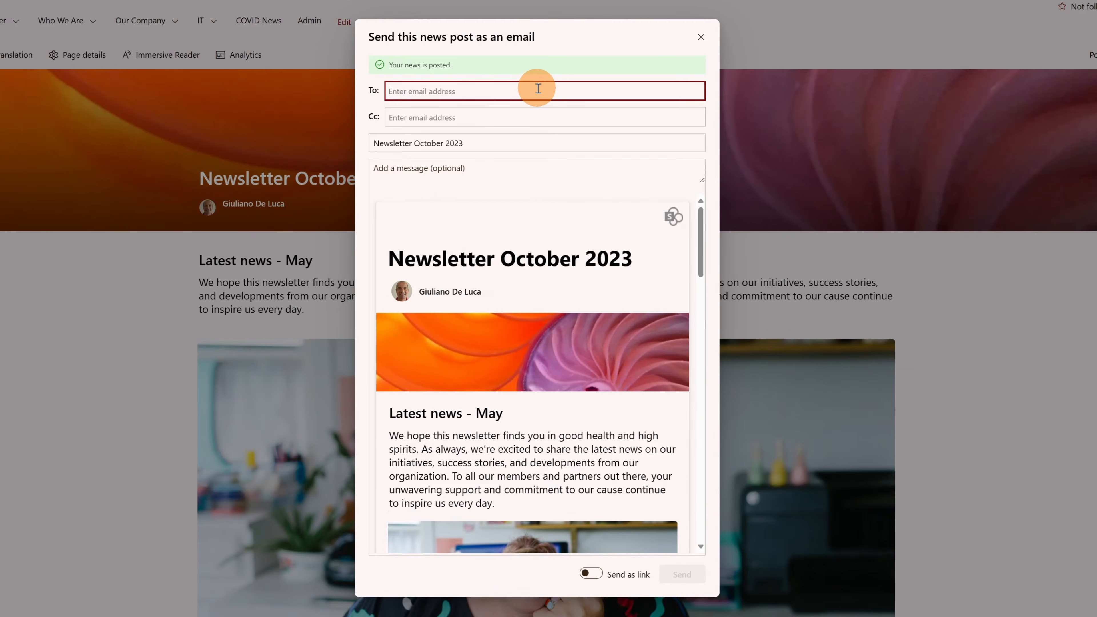
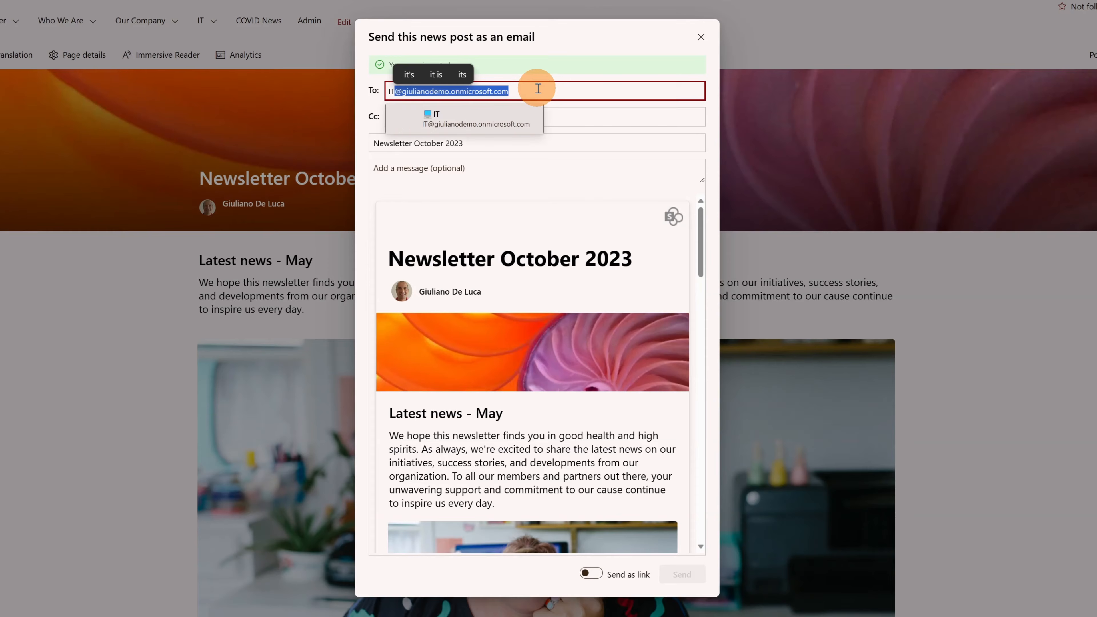
{"action": "left_click", "coordinate": [506, 118]}
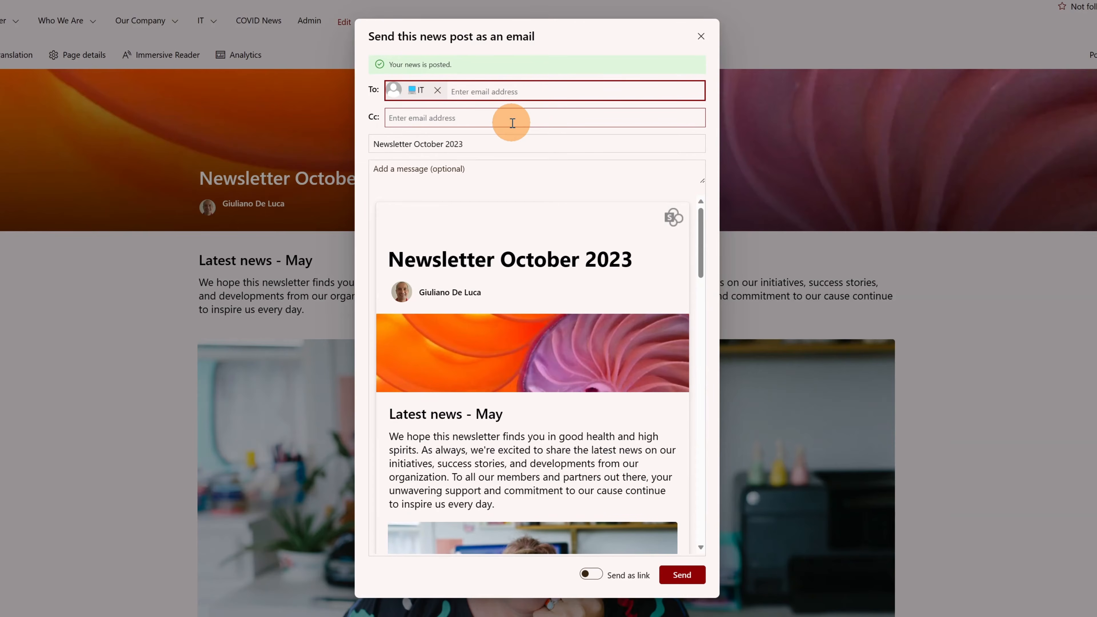
{"action": "left_click", "coordinate": [512, 122]}
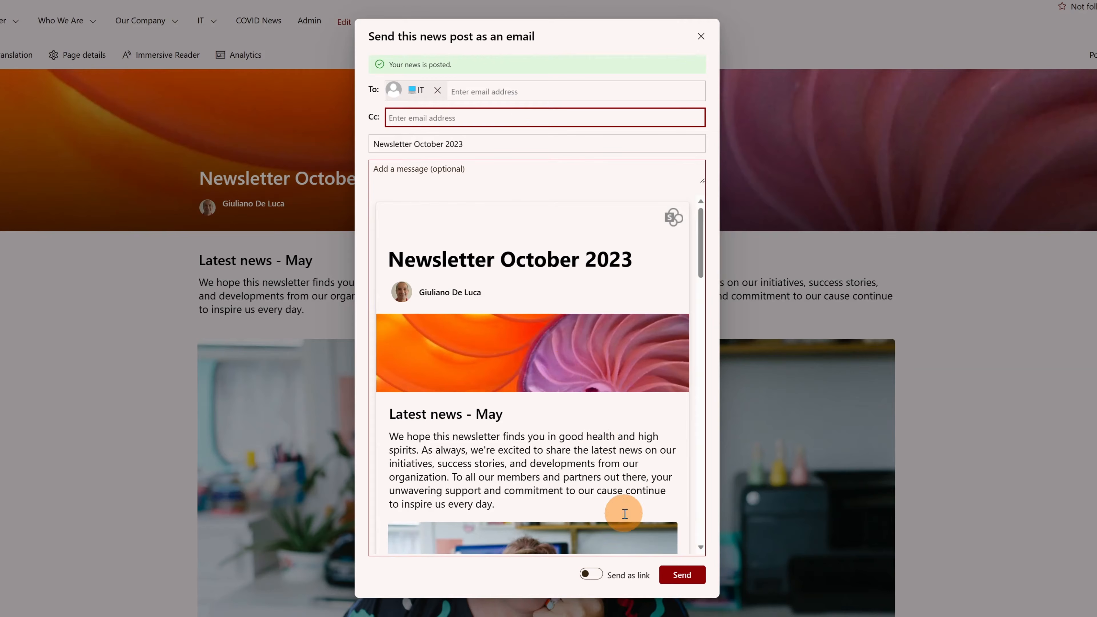
{"action": "left_click", "coordinate": [685, 577]}
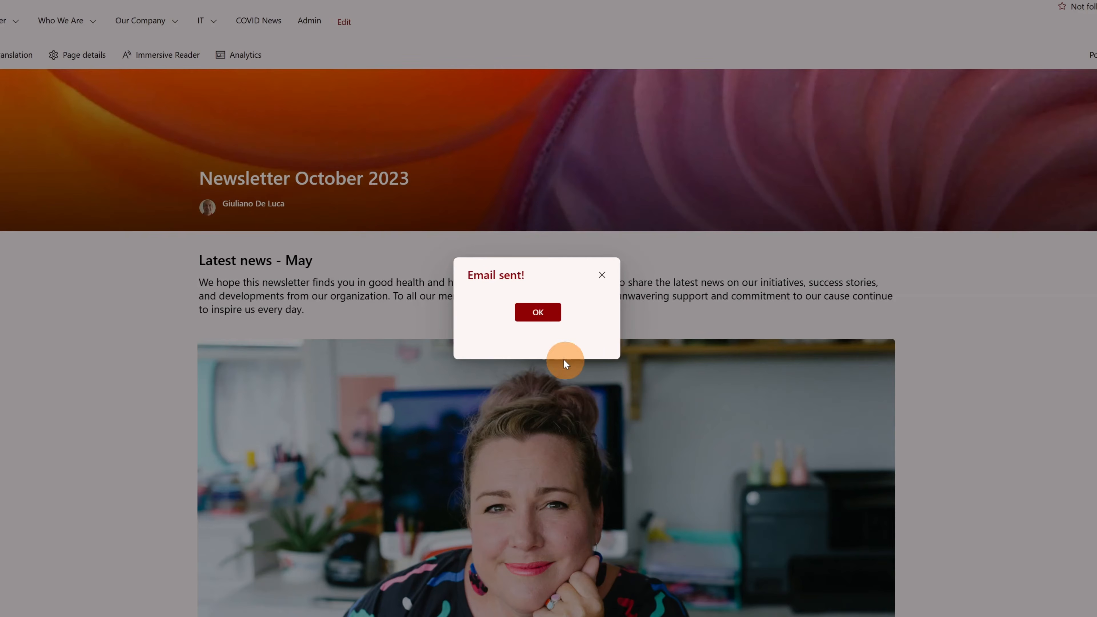
Dismiss 'Email sent!', check the post's Analytics, and return to the Contoso home page.
{"action": "left_click", "coordinate": [545, 318]}
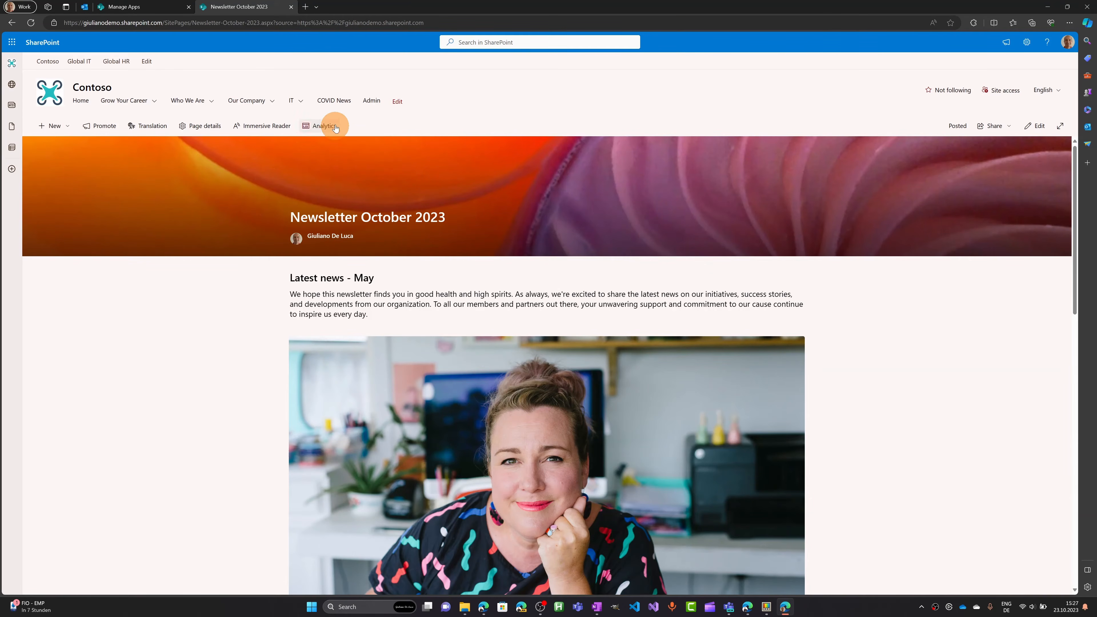
{"action": "left_click", "coordinate": [318, 127]}
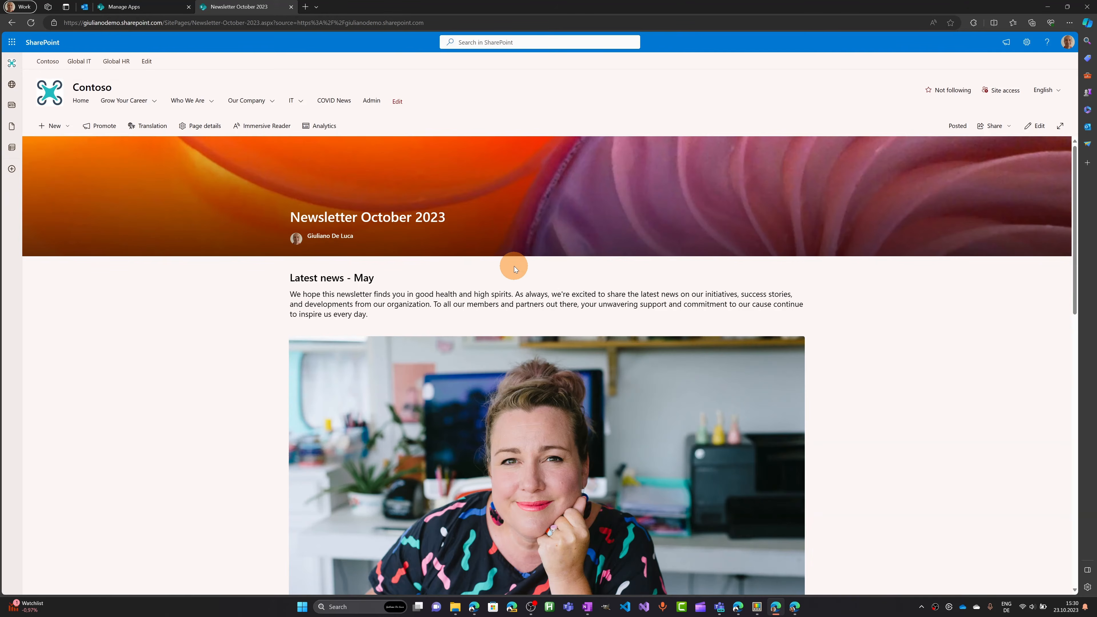
{"action": "left_click", "coordinate": [79, 102]}
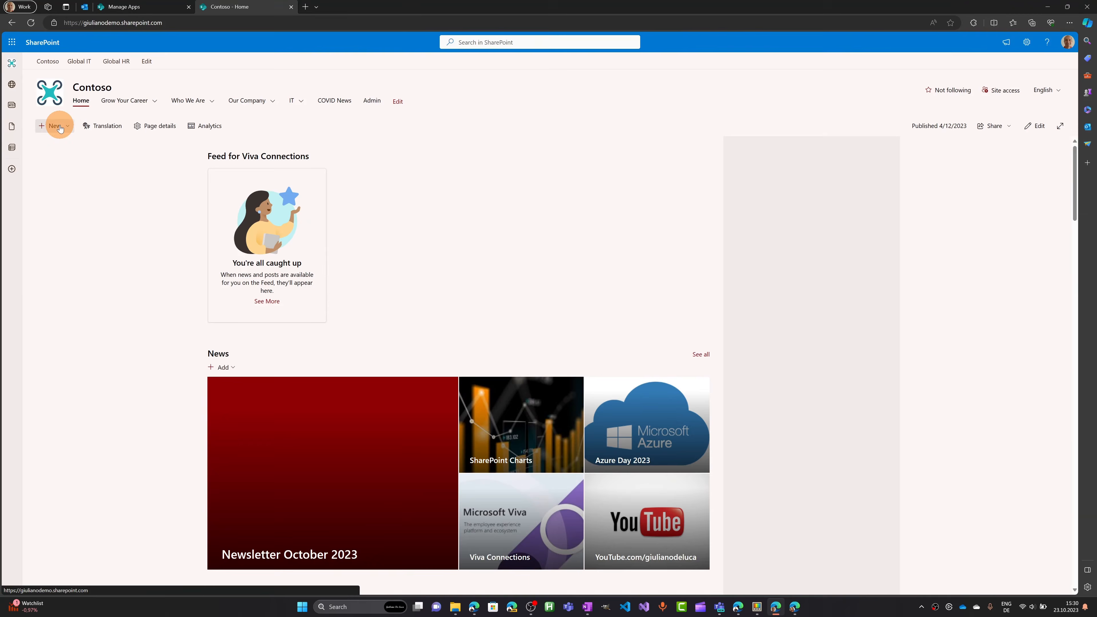
Start a new news post from the home page and preview the Process template.
{"action": "left_click", "coordinate": [60, 125]}
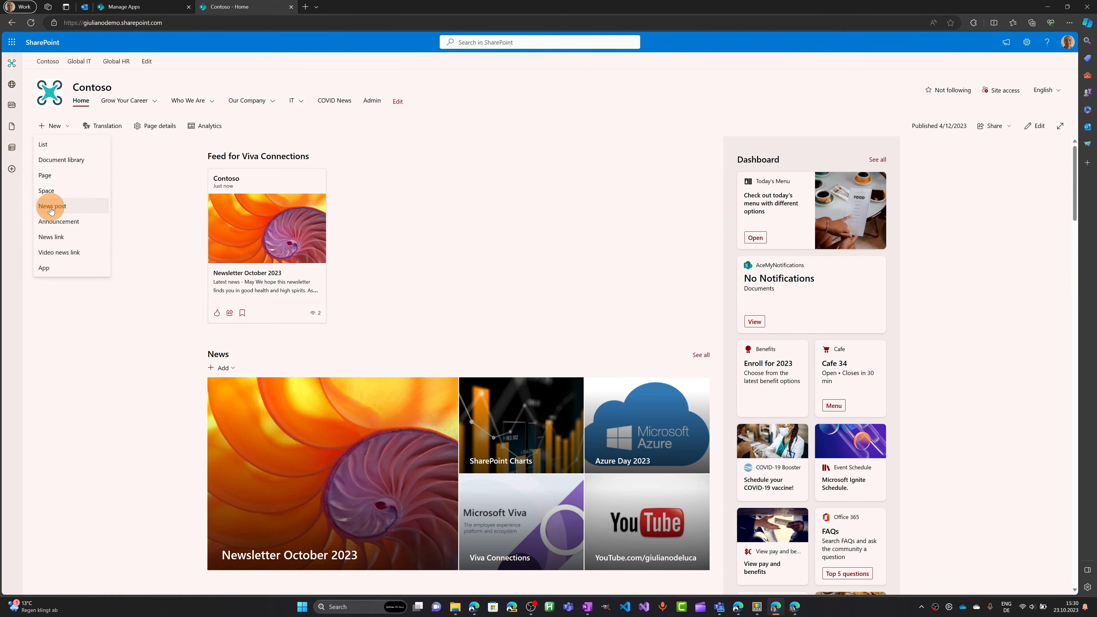
{"action": "left_click", "coordinate": [50, 206]}
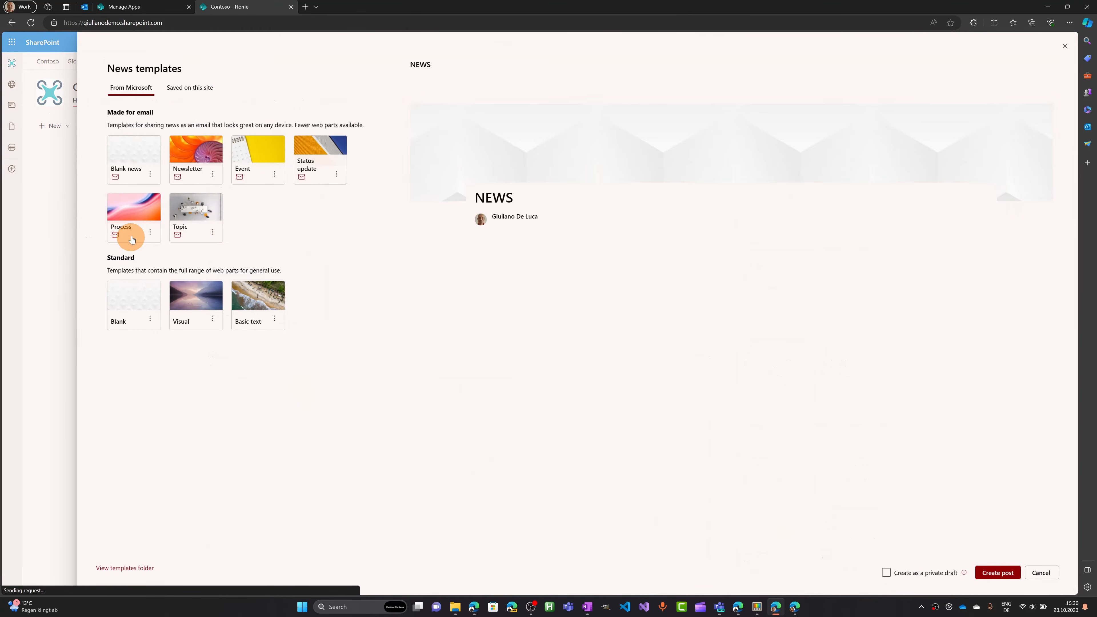
{"action": "left_click", "coordinate": [135, 212]}
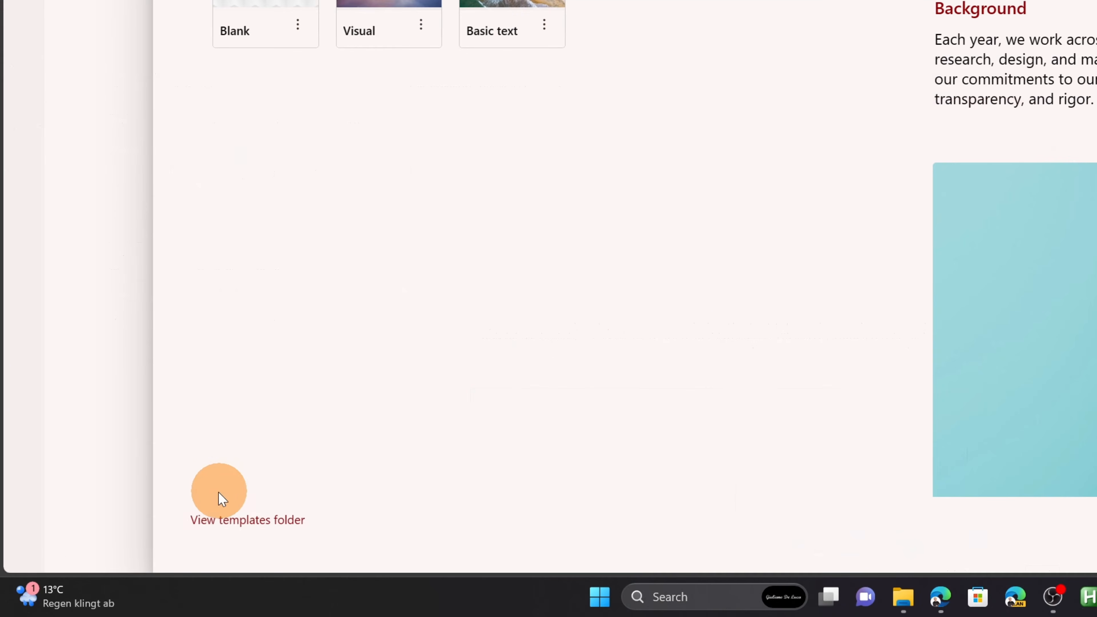
Review the Templates folder's NEWS.aspx, Announcement.aspx and FAQ.aspx, then return to Site Pages.
{"action": "right_click", "coordinate": [262, 524]}
{"action": "left_click", "coordinate": [251, 530]}
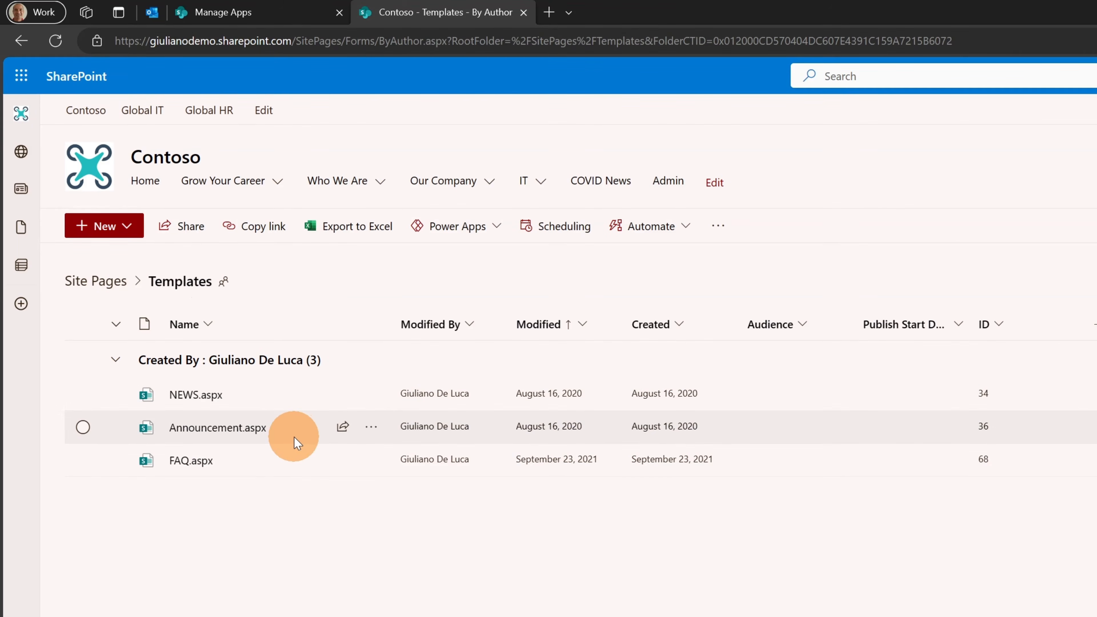
{"action": "mouse_move", "coordinate": [295, 467]}
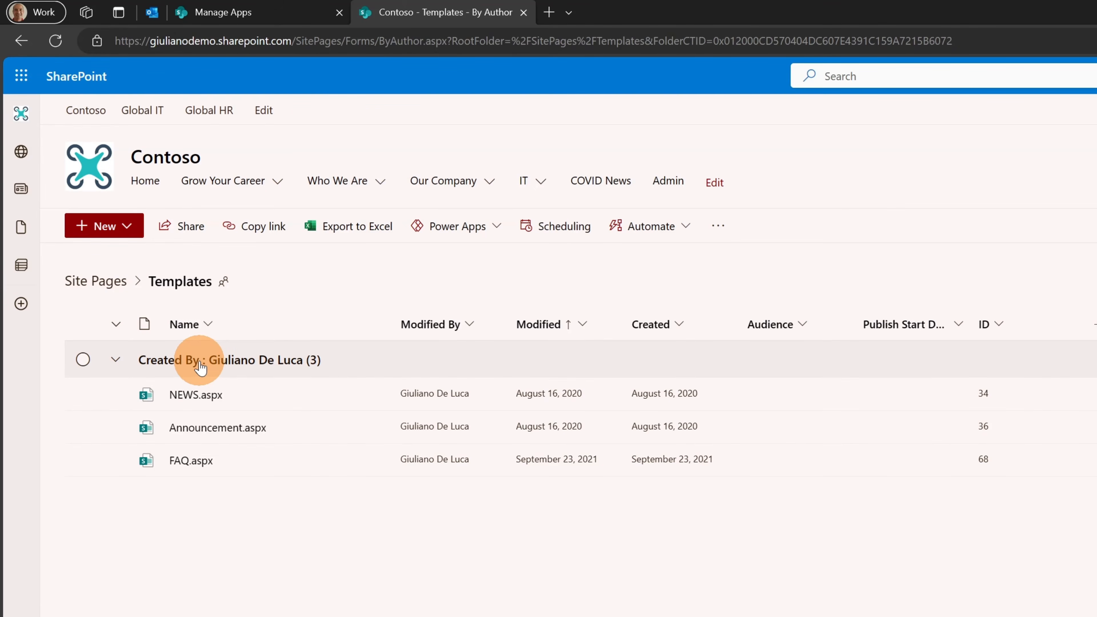
{"action": "left_click", "coordinate": [123, 288]}
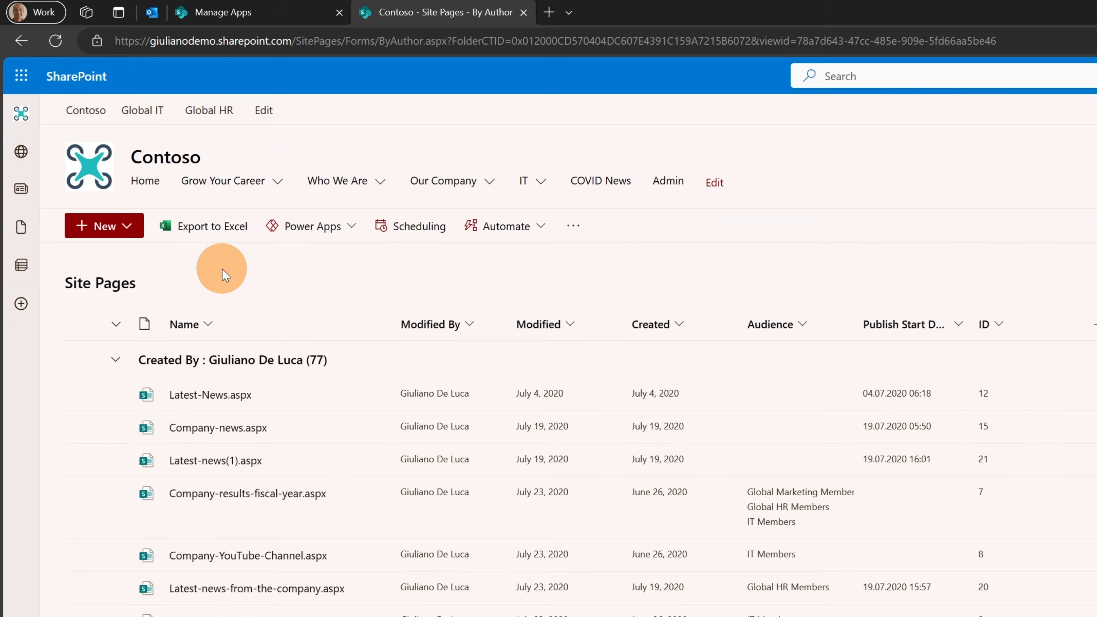
Go home, open the Newsletter October 2023 post and switch it to edit mode.
{"action": "left_click", "coordinate": [114, 231]}
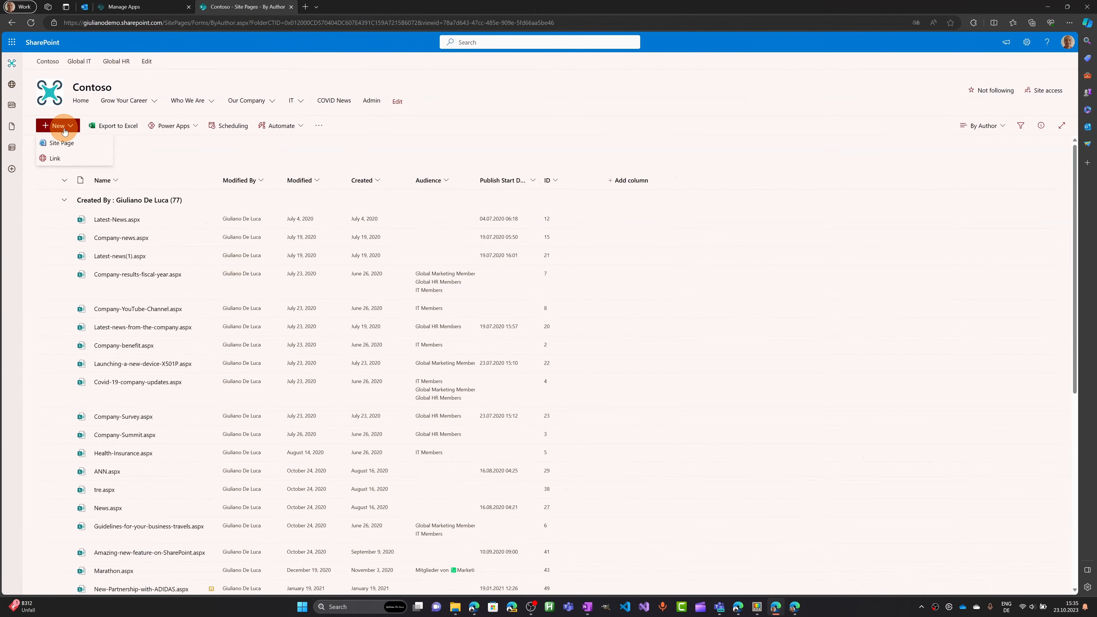
{"action": "left_click", "coordinate": [57, 103]}
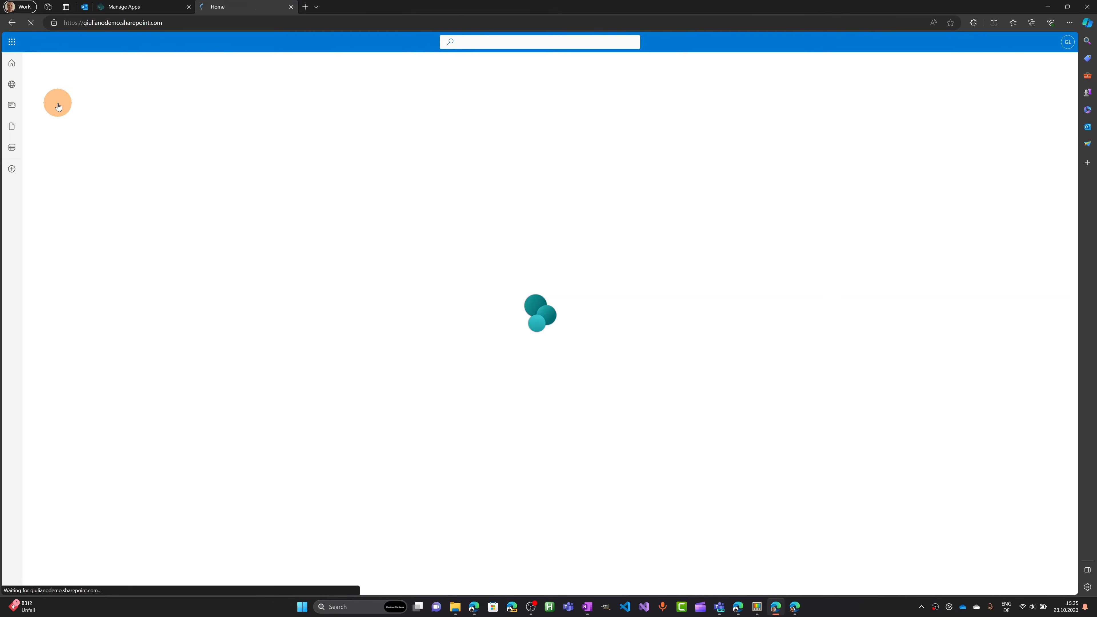
{"action": "left_click", "coordinate": [60, 128]}
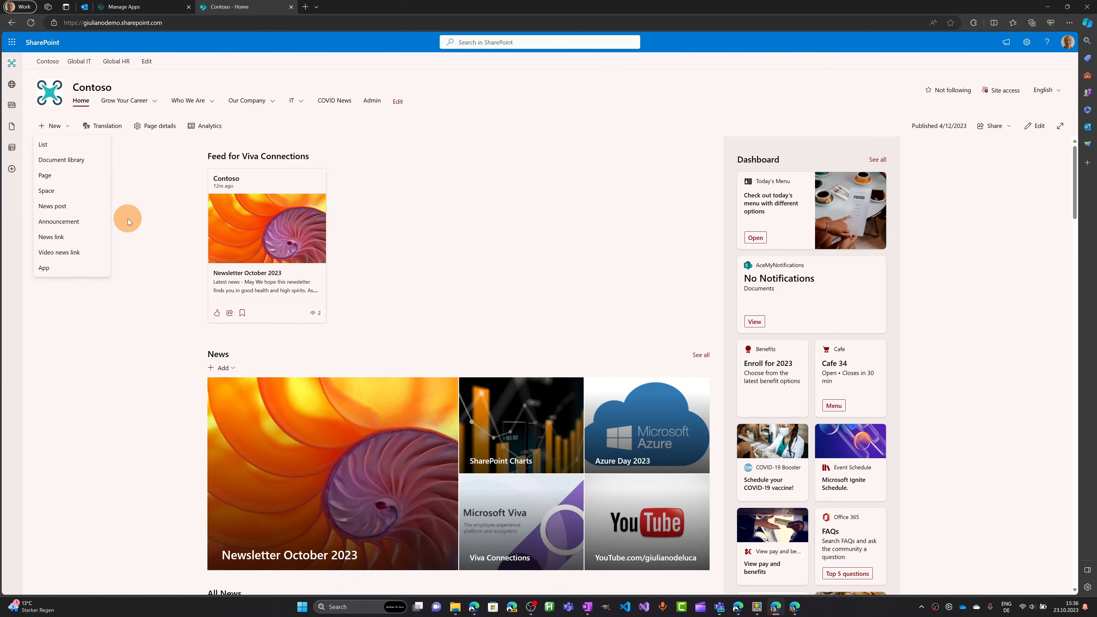
{"action": "left_click", "coordinate": [284, 260]}
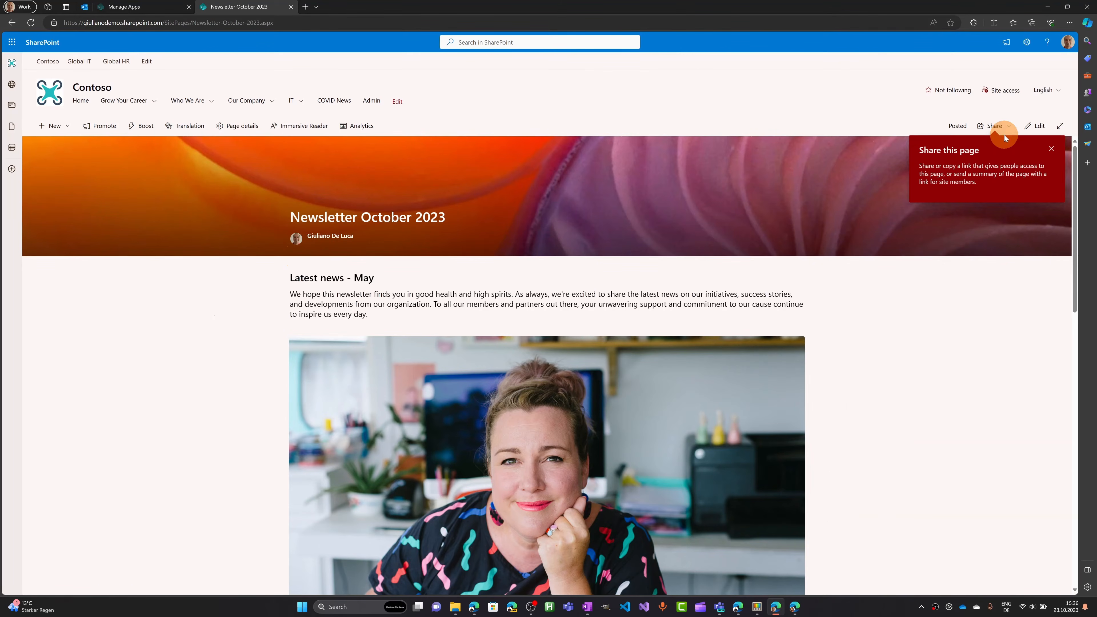
{"action": "left_click", "coordinate": [1035, 125]}
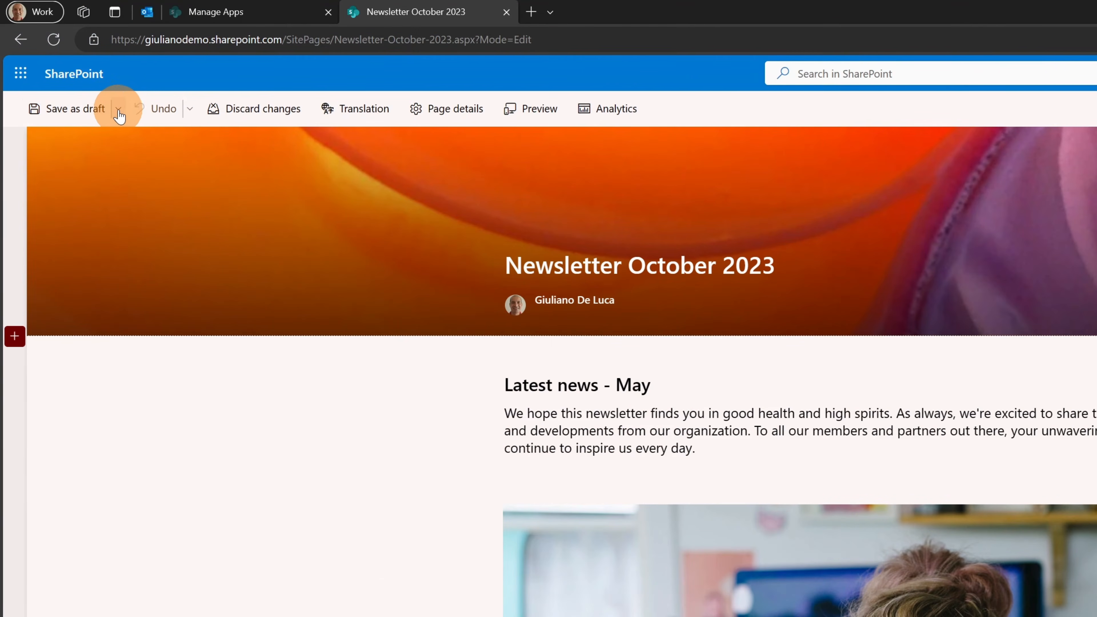
Insert a two-column section above the Collaborators section.
{"action": "left_click", "coordinate": [118, 110]}
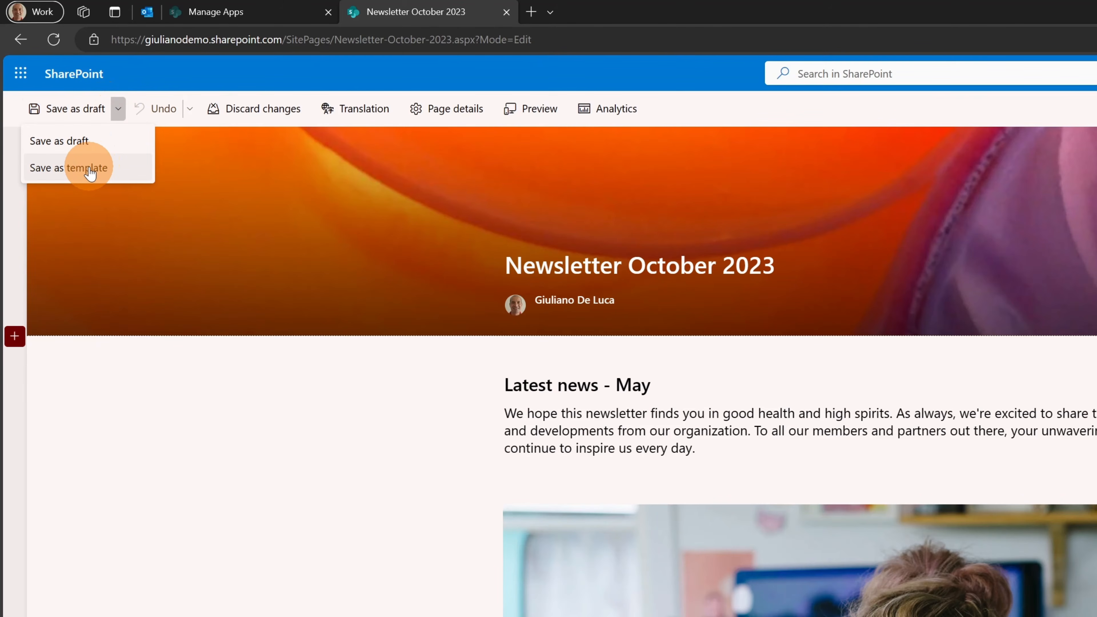
{"action": "left_click", "coordinate": [391, 546]}
{"action": "scroll", "coordinate": [985, 540], "scroll_direction": "down", "scroll_amount": 10}
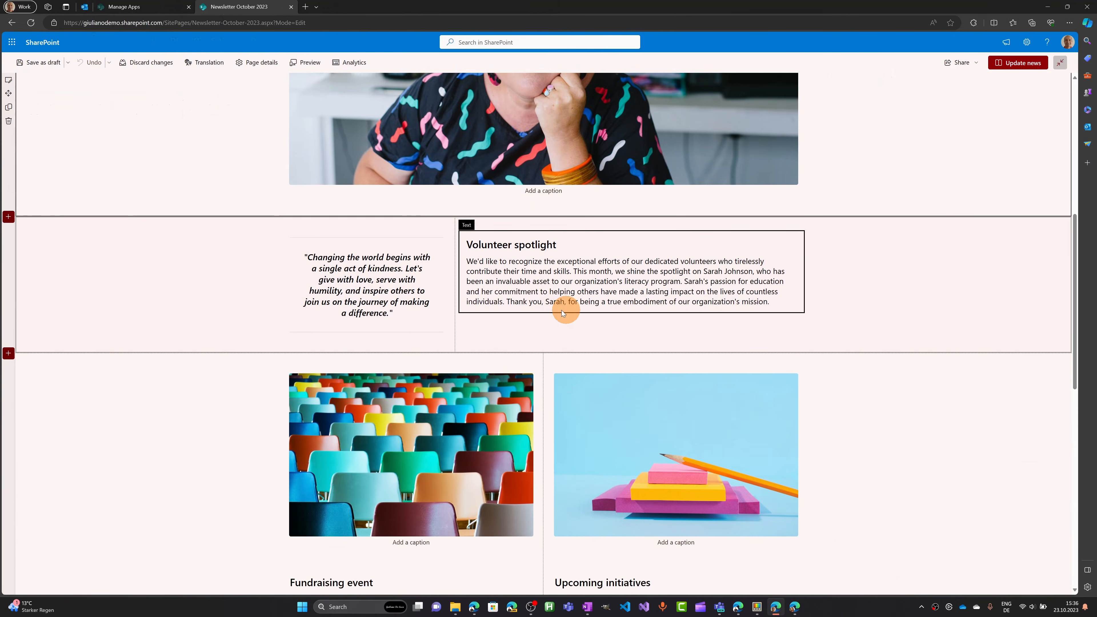
{"action": "scroll", "coordinate": [551, 312], "scroll_direction": "down", "scroll_amount": 7}
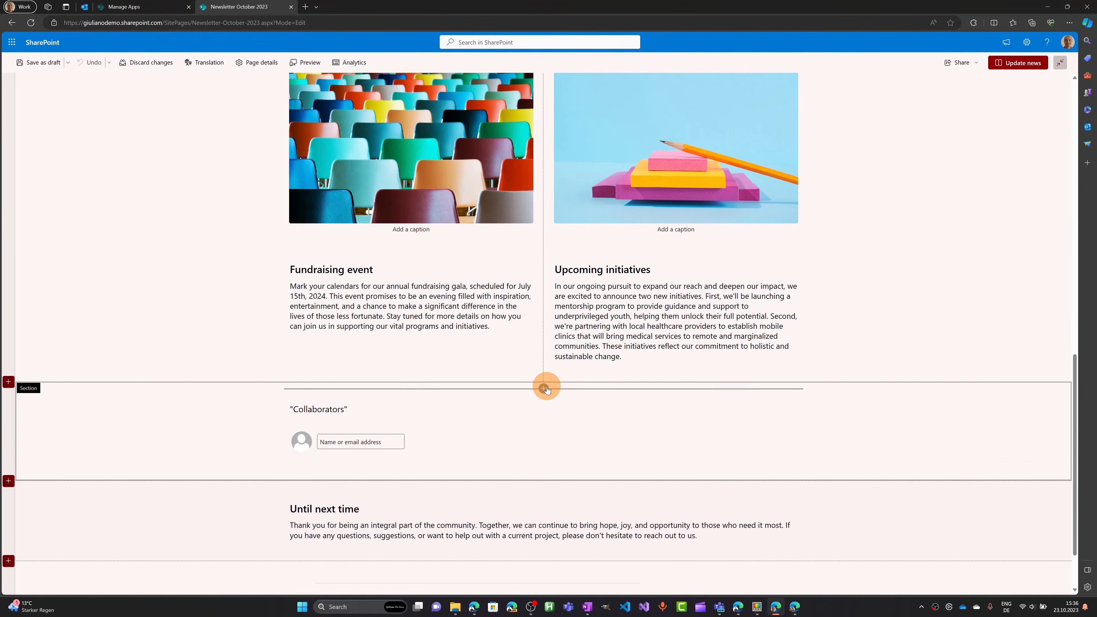
{"action": "left_click", "coordinate": [545, 388]}
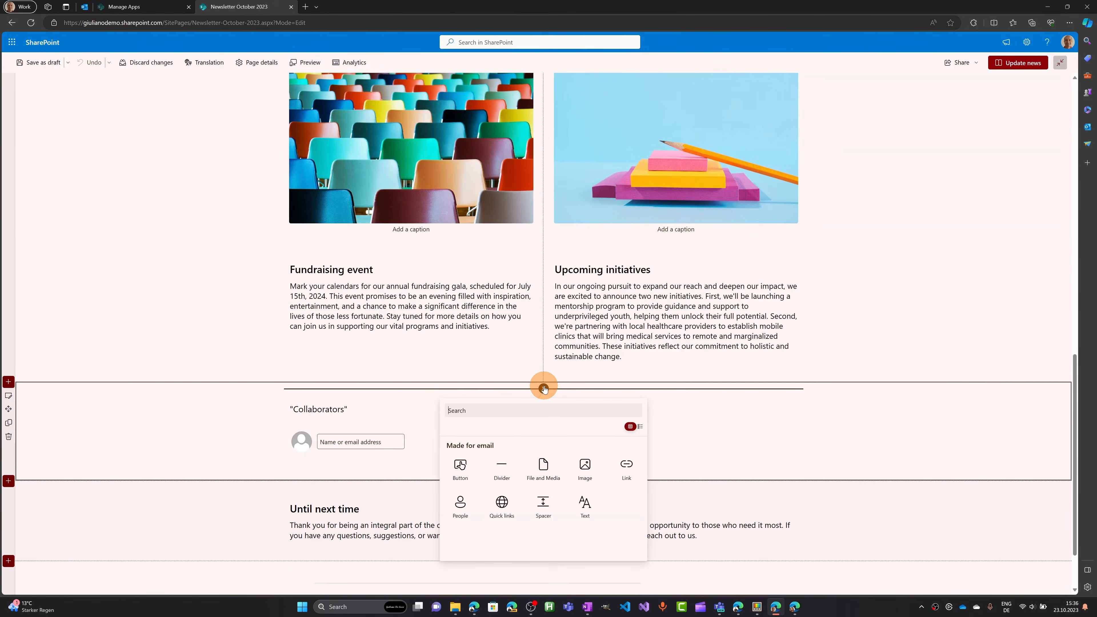
{"action": "left_click", "coordinate": [9, 382]}
{"action": "left_click", "coordinate": [81, 414]}
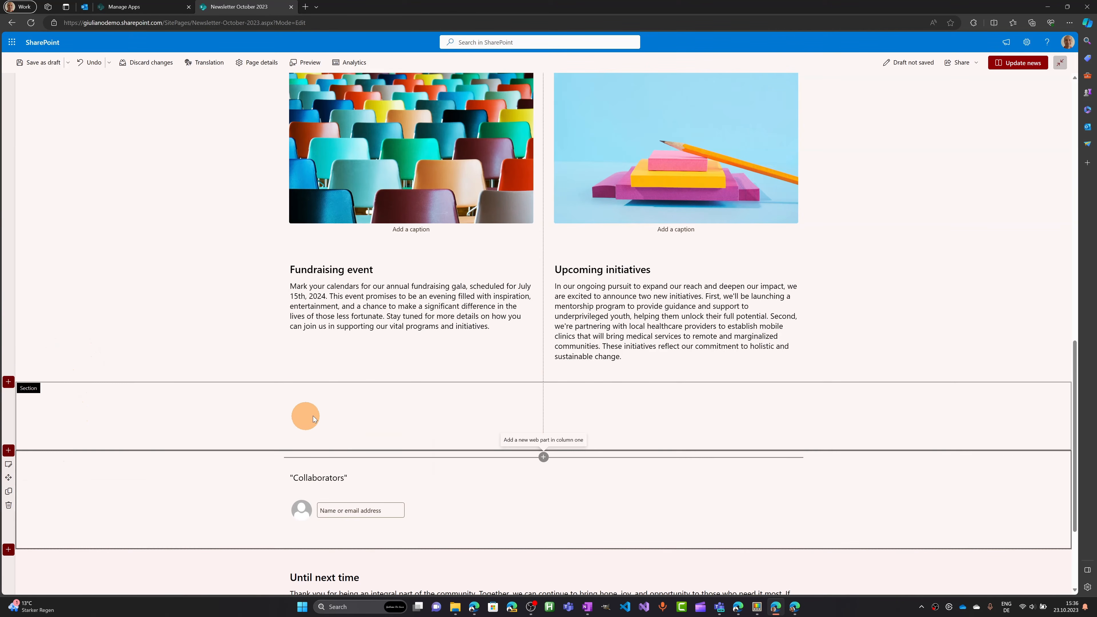
Add a text block with 'hwehgewh' to the left column.
{"action": "left_click", "coordinate": [370, 391]}
{"action": "type", "text": "text"}
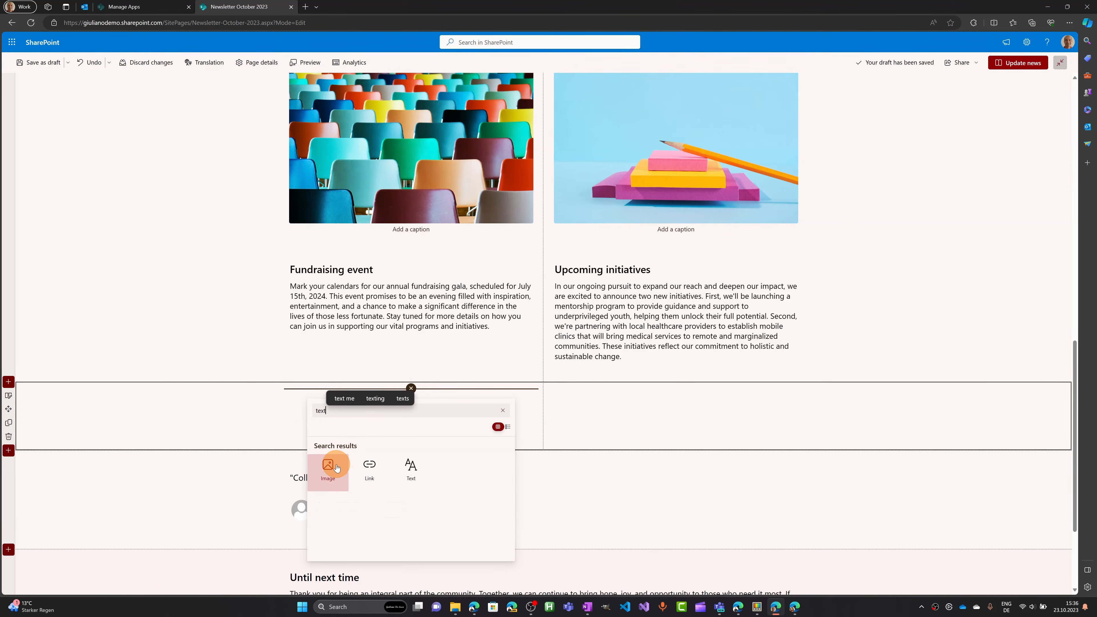
{"action": "left_click", "coordinate": [411, 466]}
{"action": "left_click", "coordinate": [734, 402]}
{"action": "left_click", "coordinate": [474, 404]}
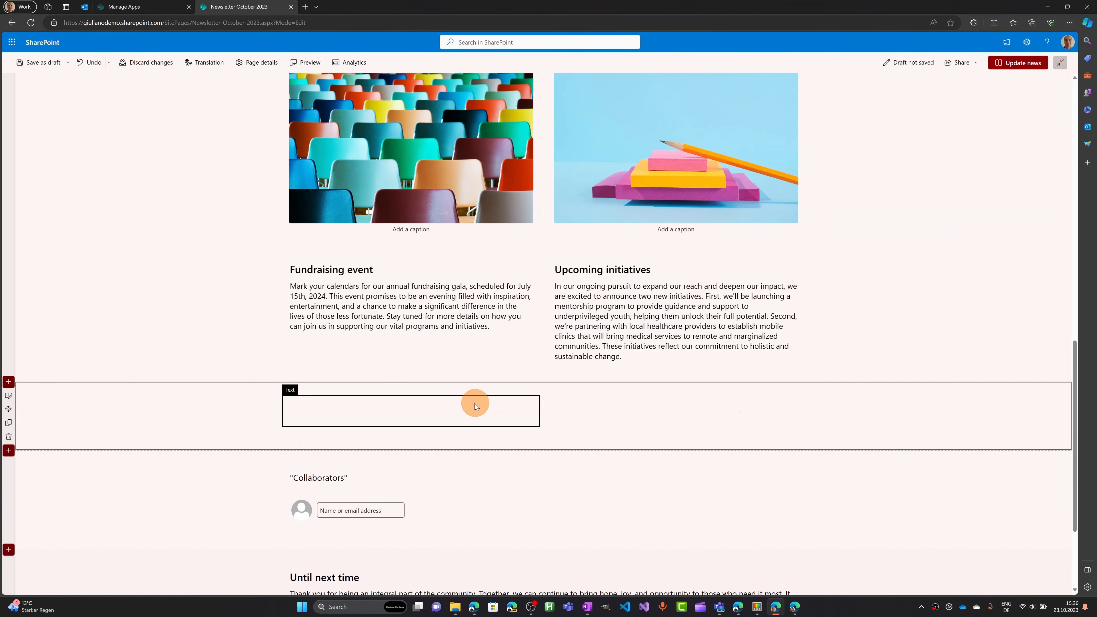
{"action": "type", "text": "hwehgewh"}
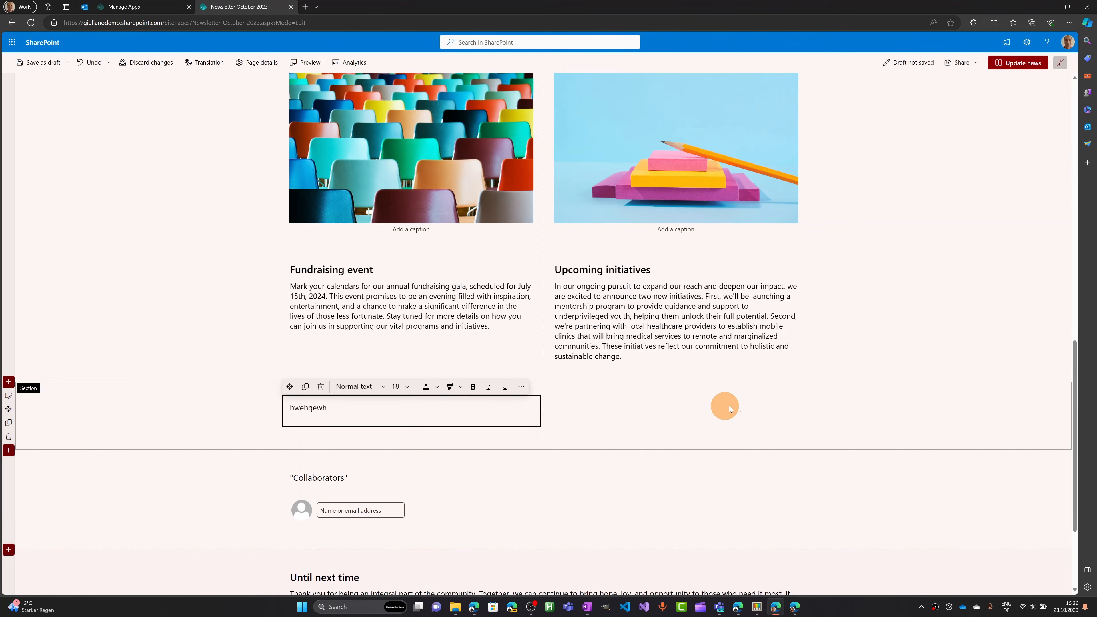
{"action": "left_click", "coordinate": [732, 405]}
Add an Image web part in the right column showing the Viva Explorers picture.
{"action": "left_click", "coordinate": [684, 392]}
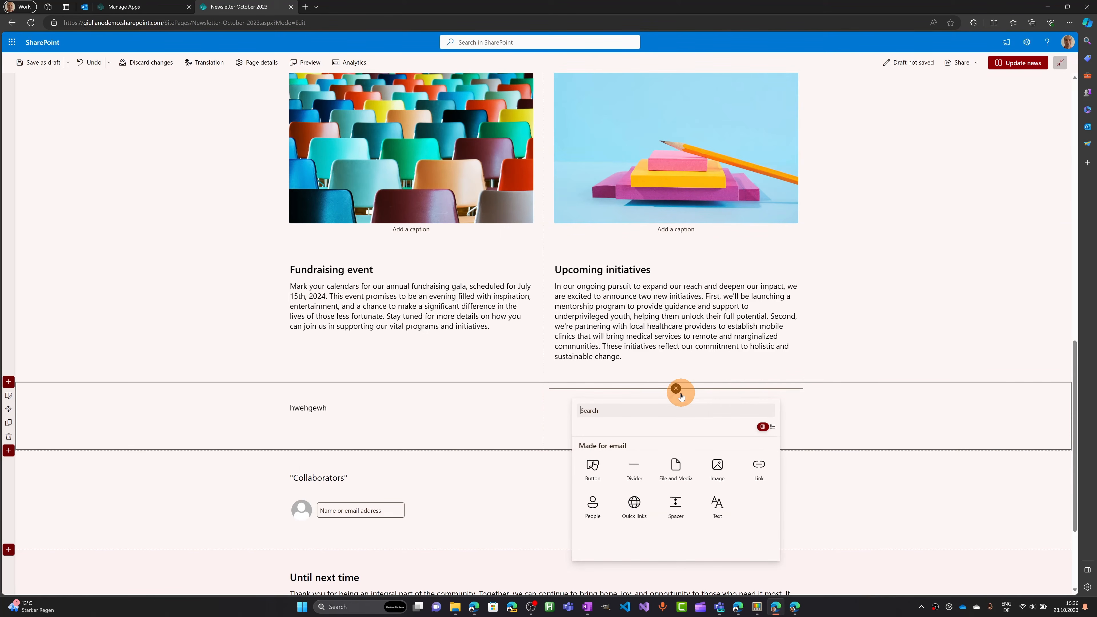
{"action": "left_click", "coordinate": [711, 470]}
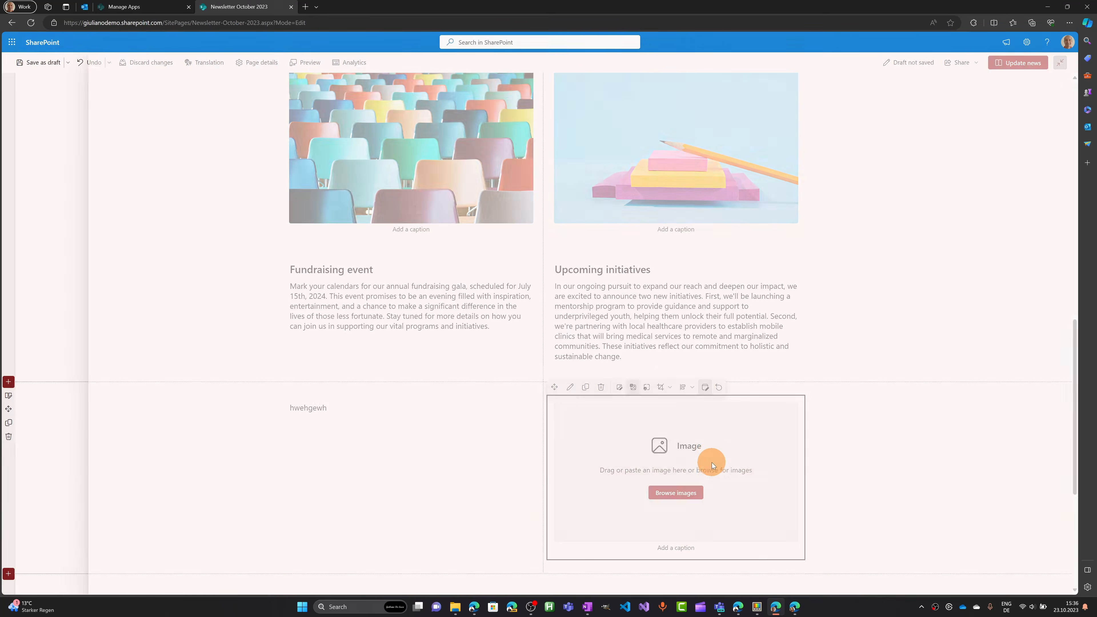
{"action": "left_click", "coordinate": [223, 207]}
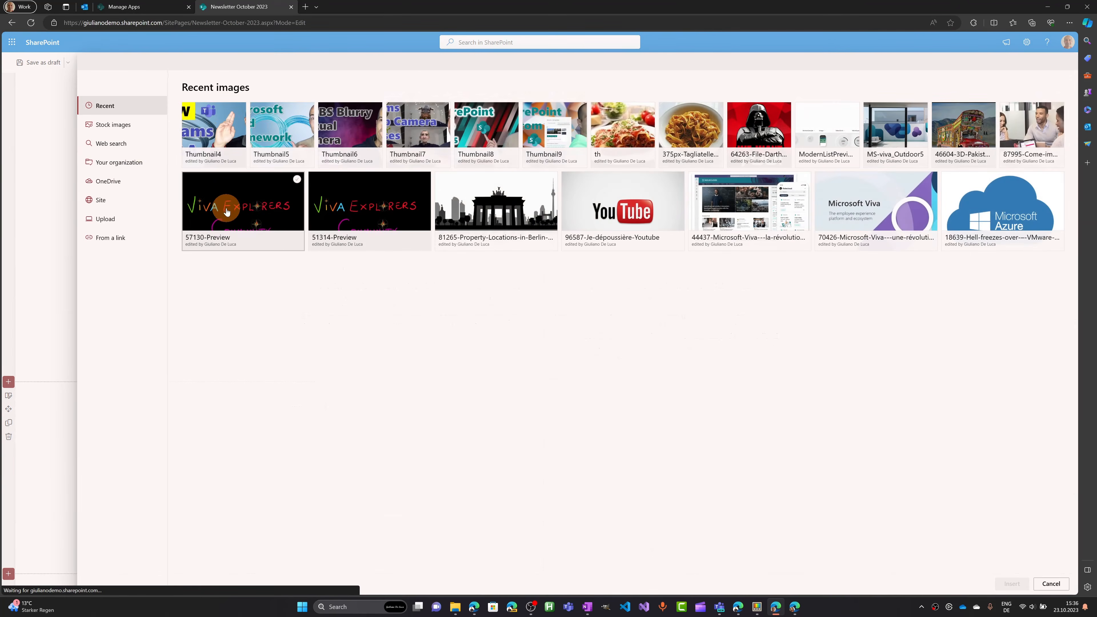
{"action": "left_click", "coordinate": [1011, 584]}
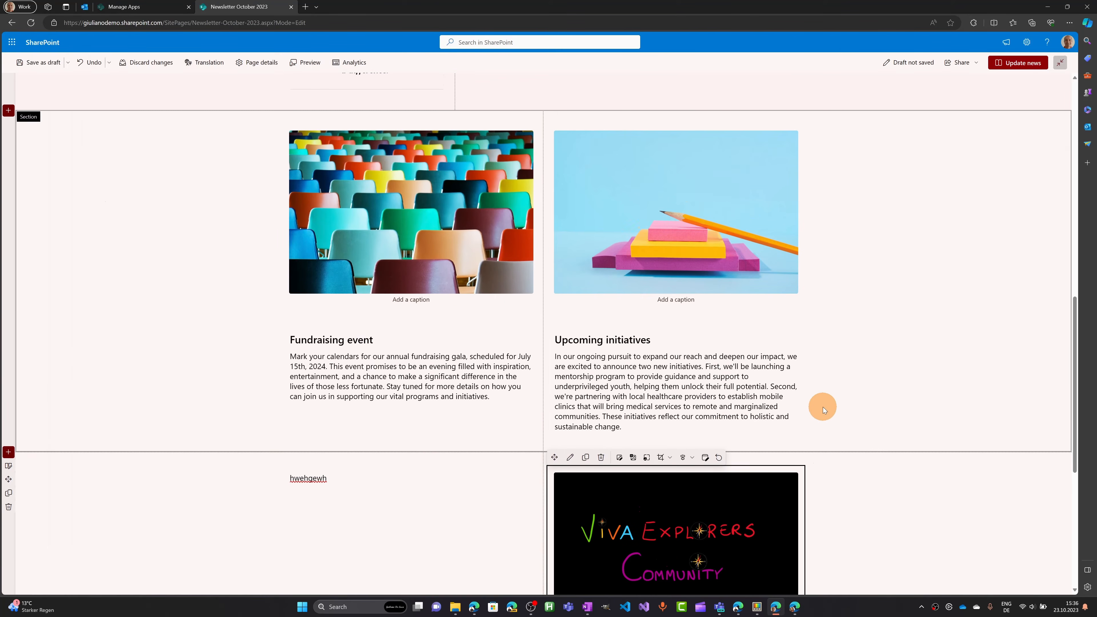
Save the October 2023 newsletter as a new page template from the Save as draft menu.
{"action": "scroll", "coordinate": [648, 380], "scroll_direction": "up", "scroll_amount": 3}
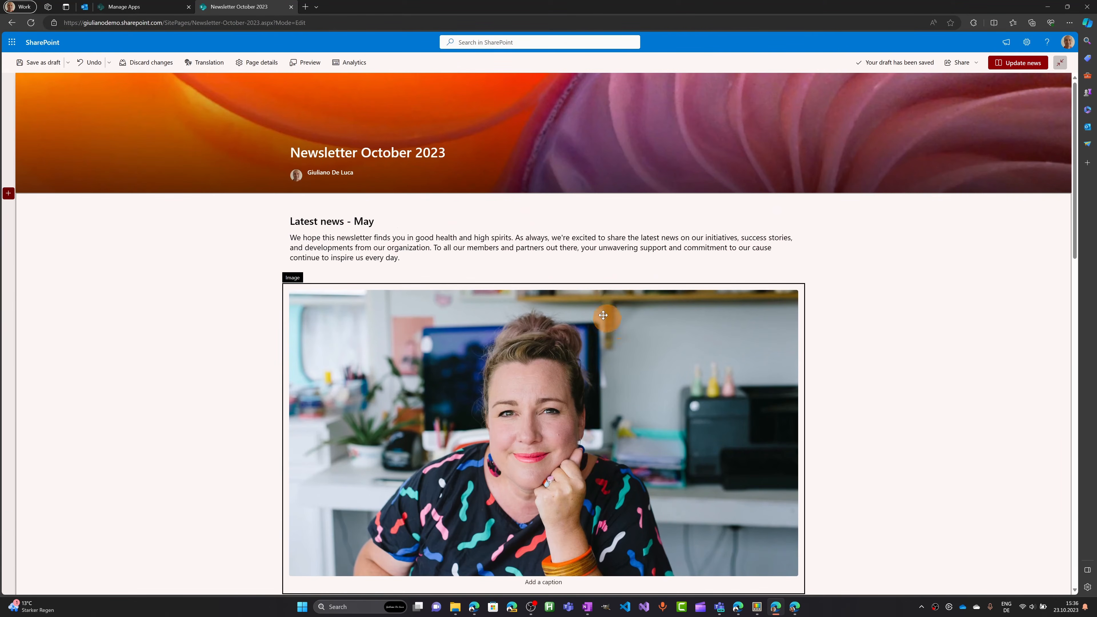
{"action": "left_click", "coordinate": [347, 183]}
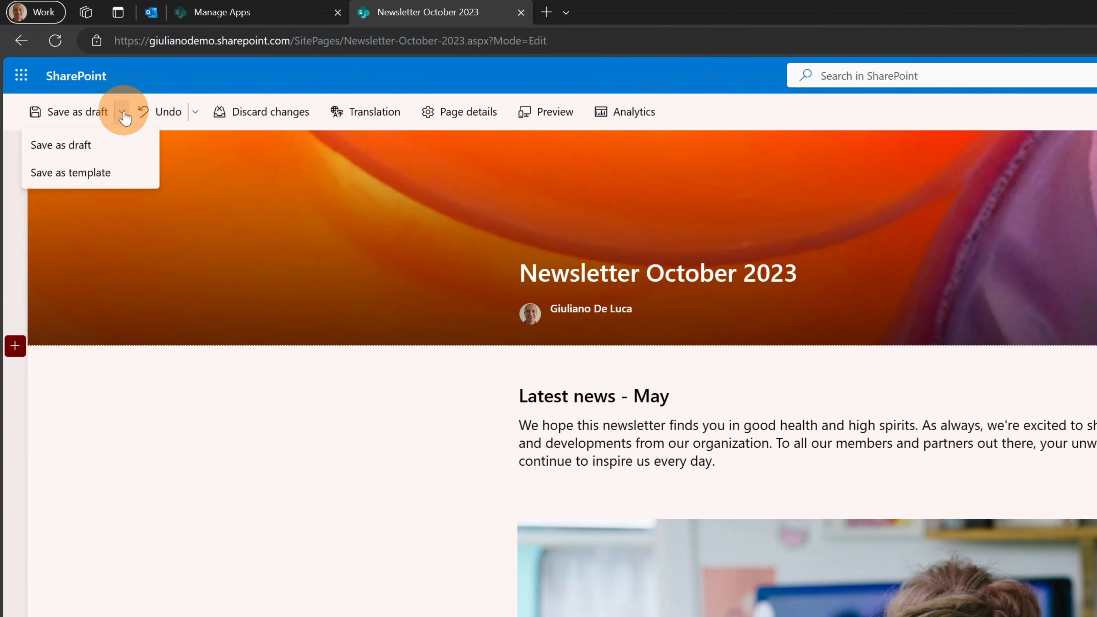
{"action": "left_click", "coordinate": [123, 113]}
{"action": "left_click", "coordinate": [105, 113]}
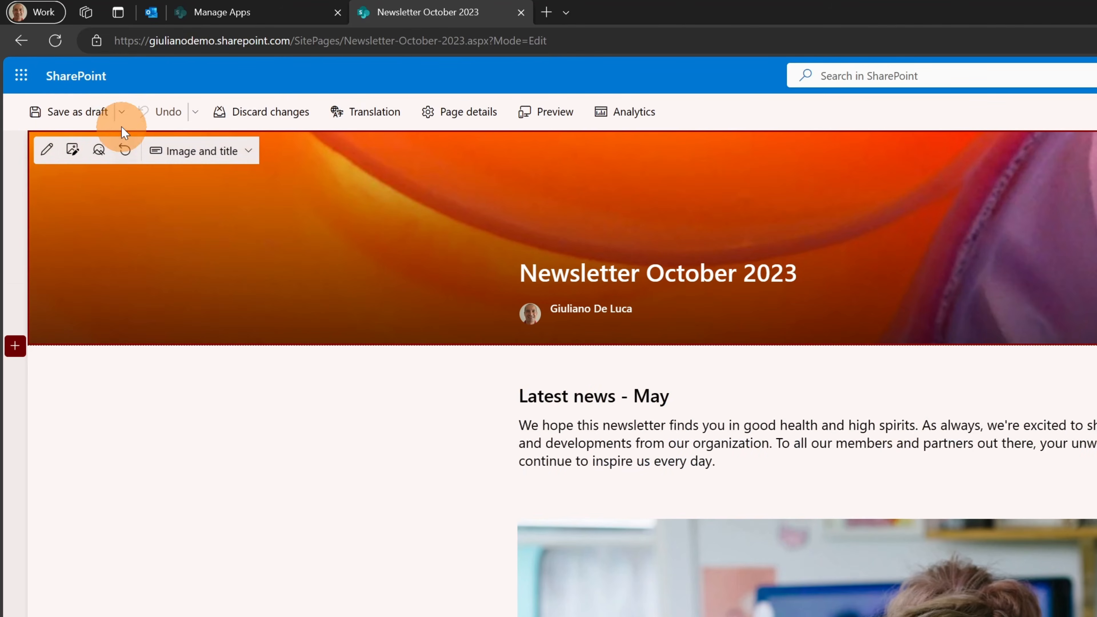
{"action": "left_click", "coordinate": [121, 113]}
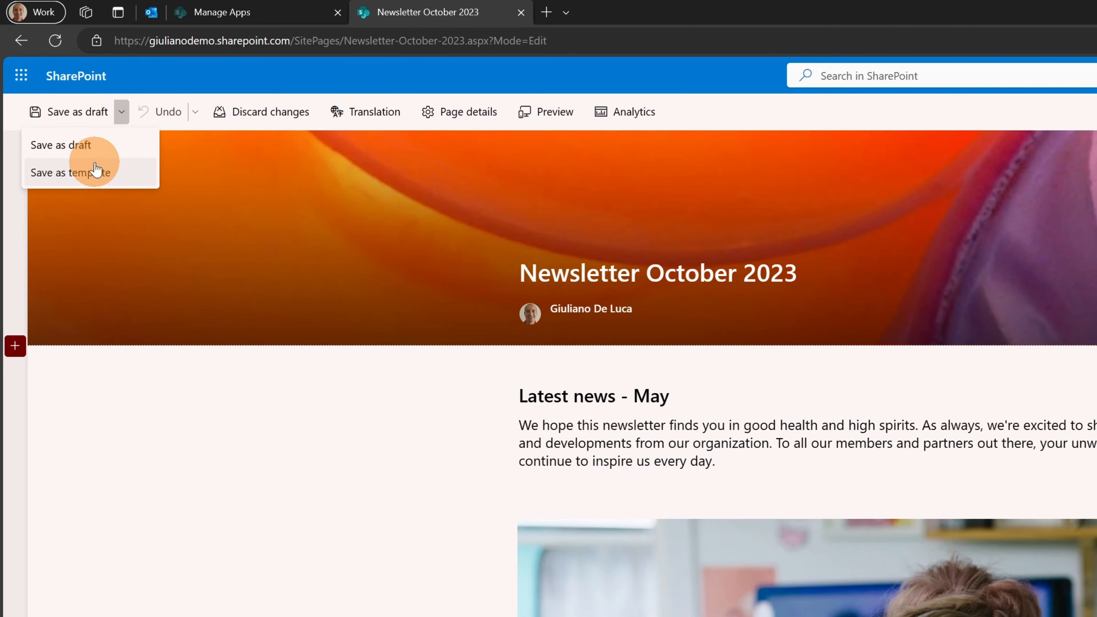
{"action": "left_click", "coordinate": [87, 174]}
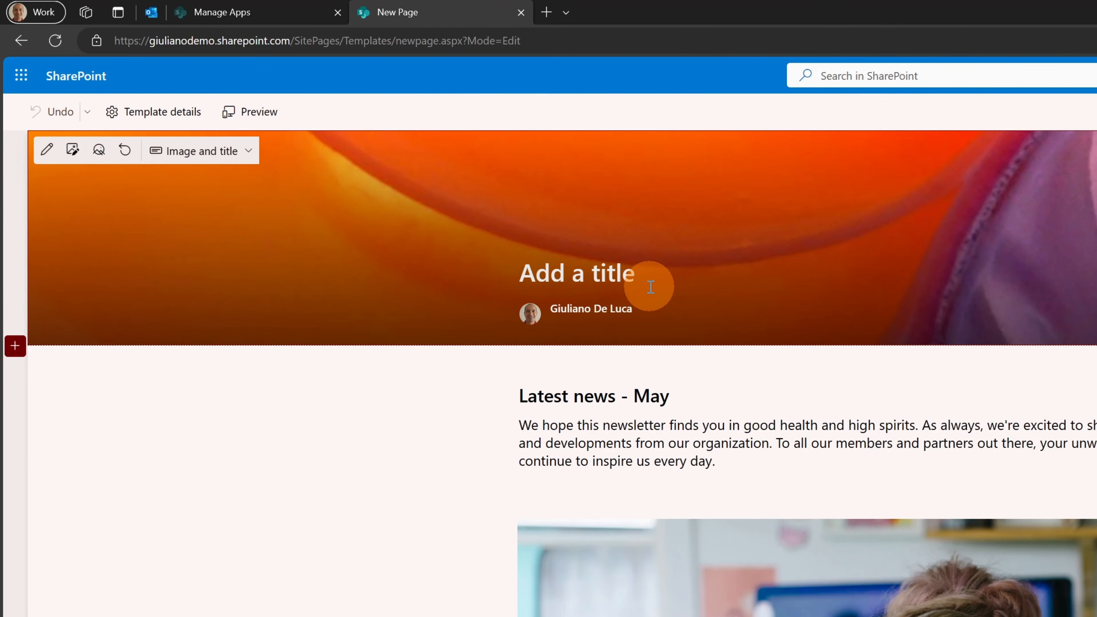
Title the template 'Template for Newsletter' and save the page template.
{"action": "type", "text": "Templ"}
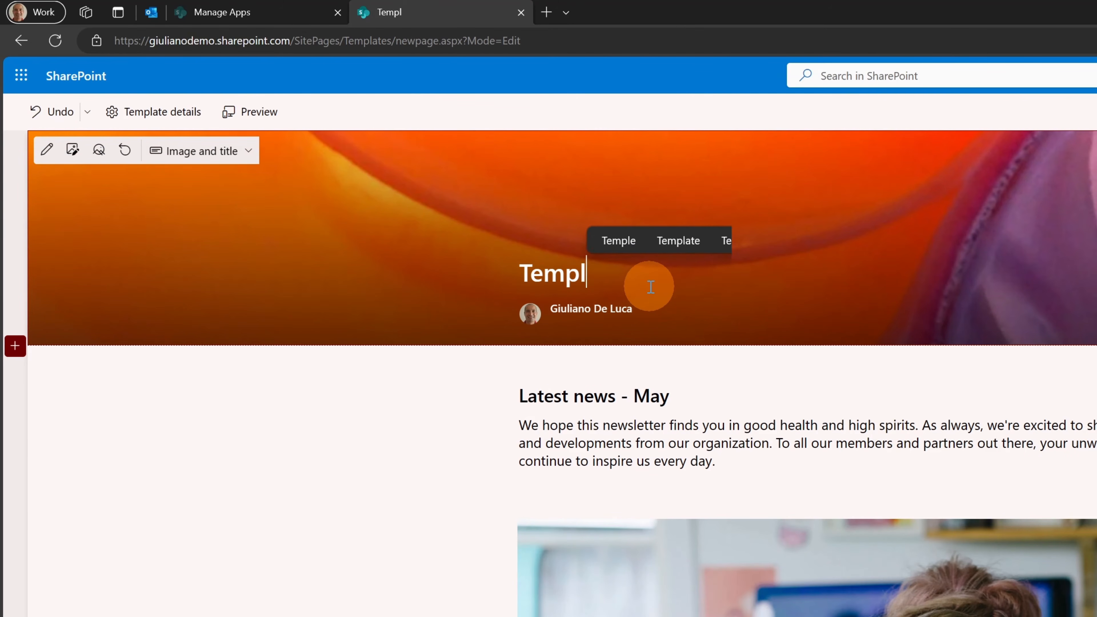
{"action": "type", "text": "ate fo"}
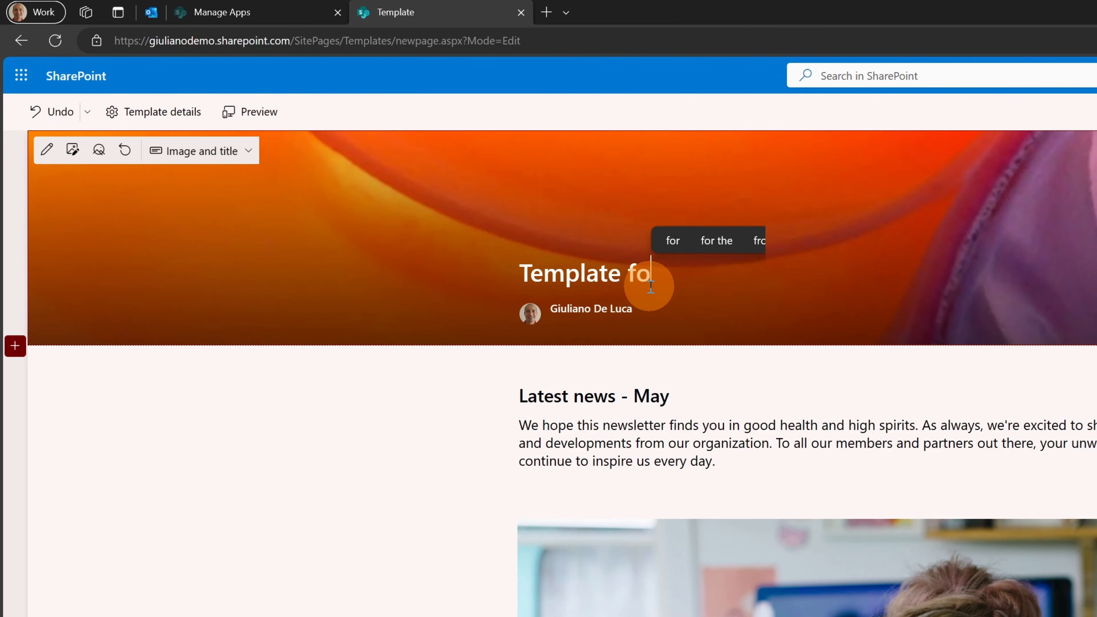
{"action": "type", "text": "r News"}
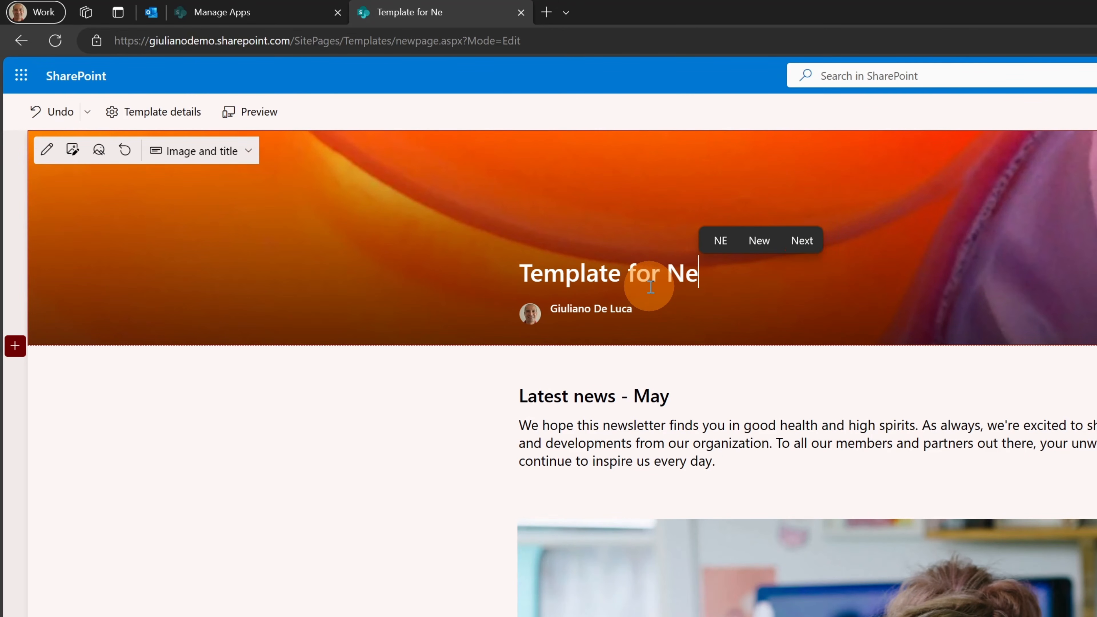
{"action": "type", "text": "letter"}
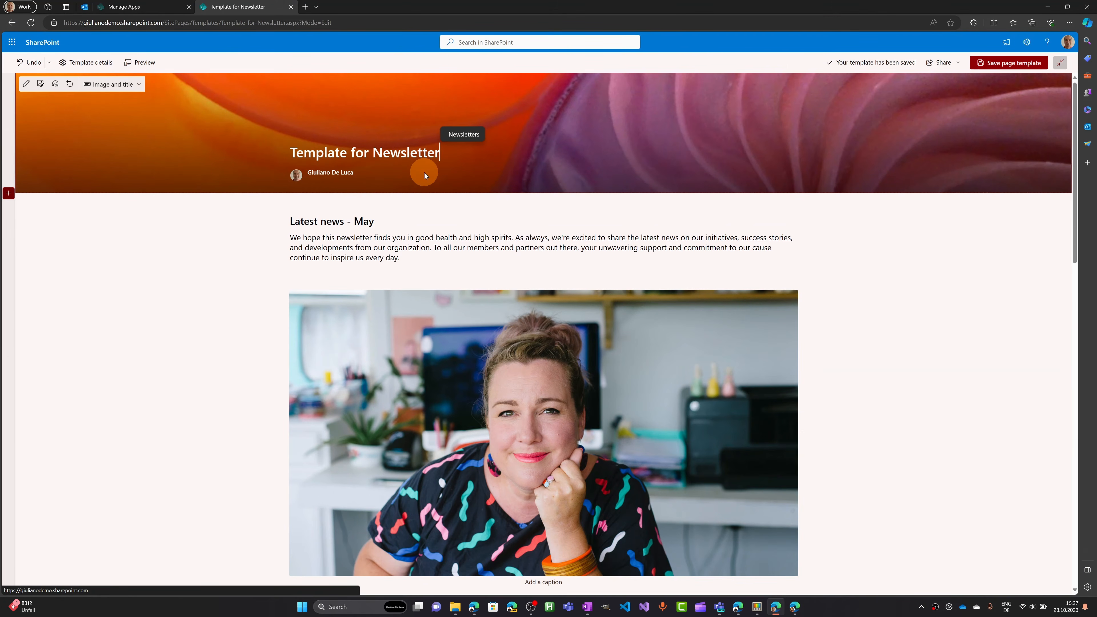
{"action": "left_click", "coordinate": [1005, 63]}
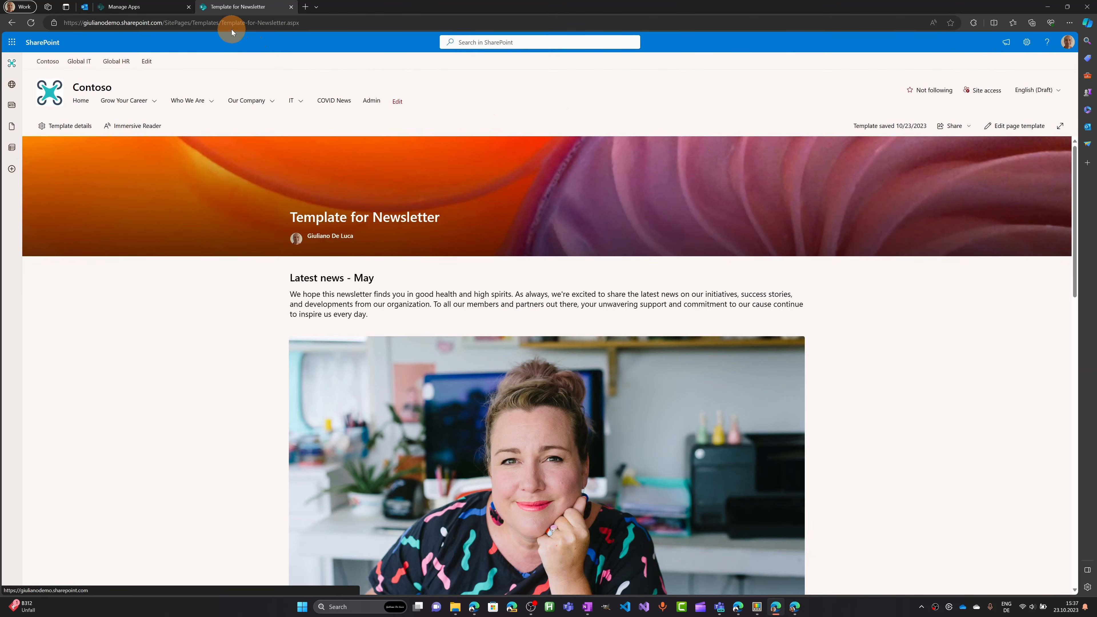
Trim the URL to open the SitePages/Templates library and check Template-for-Newsletter.aspx is listed.
{"action": "left_click_drag", "start_coordinate": [221, 22], "coordinate": [308, 22]}
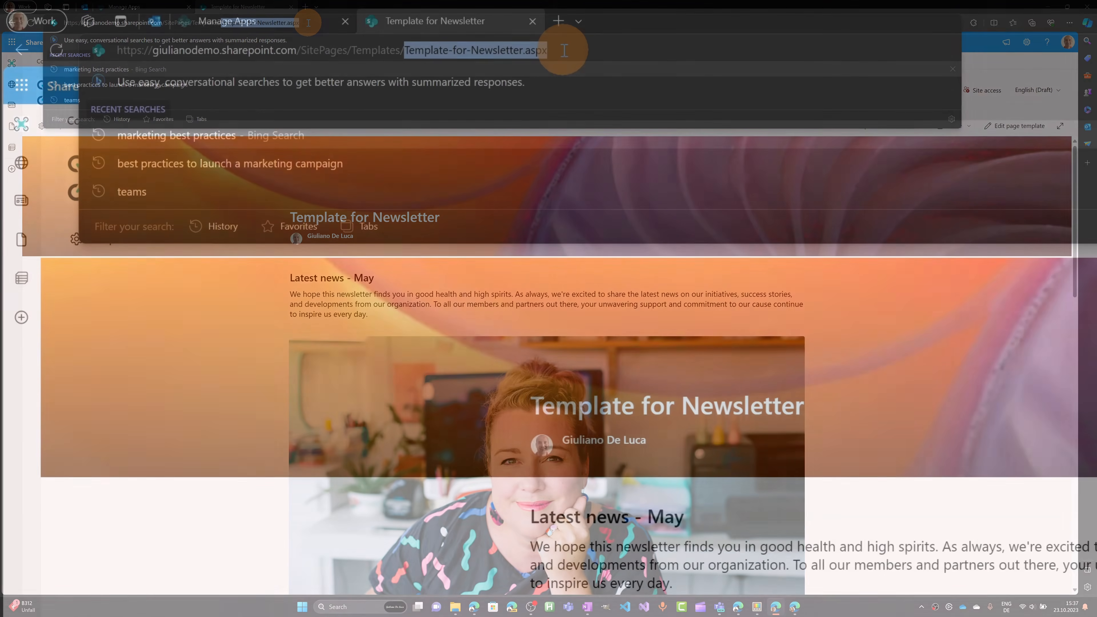
{"action": "key", "text": "BackSpace"}
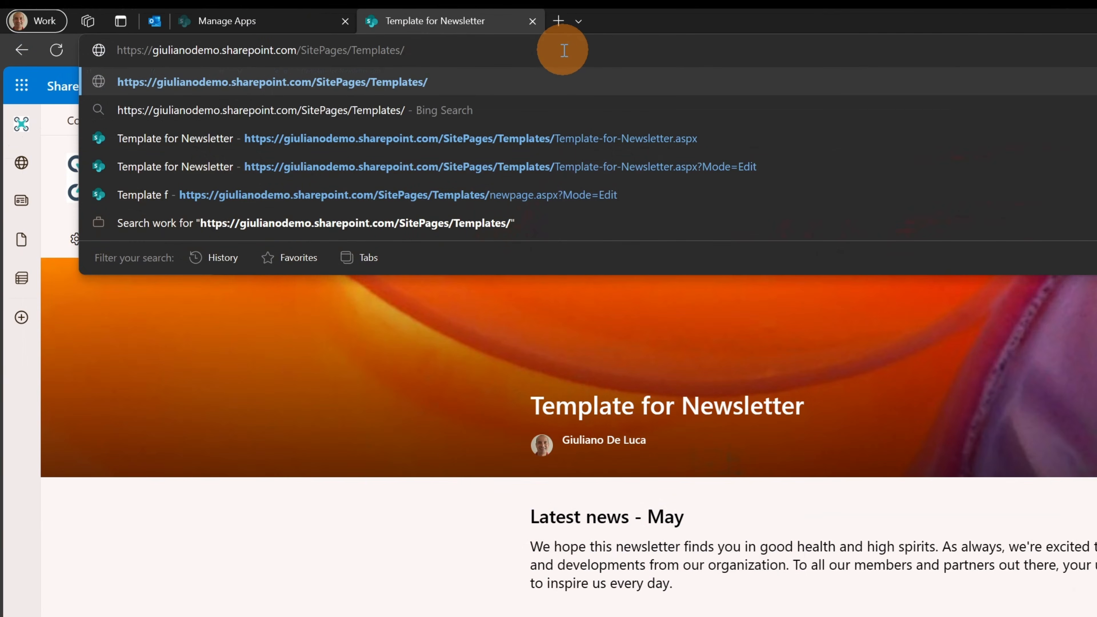
{"action": "key", "text": "Return"}
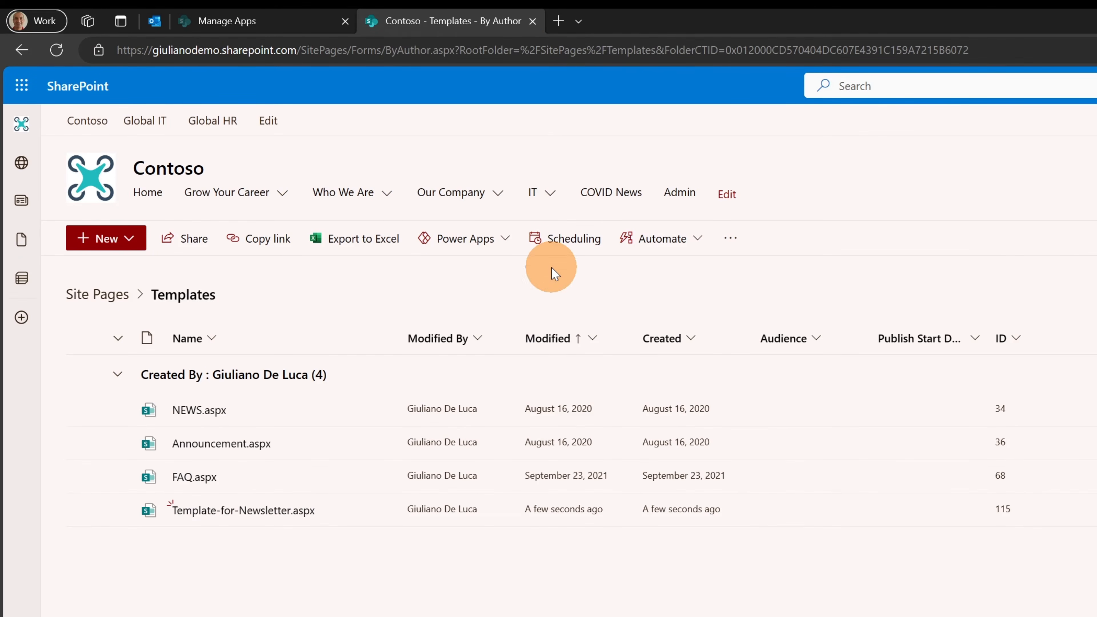
{"action": "mouse_move", "coordinate": [185, 519]}
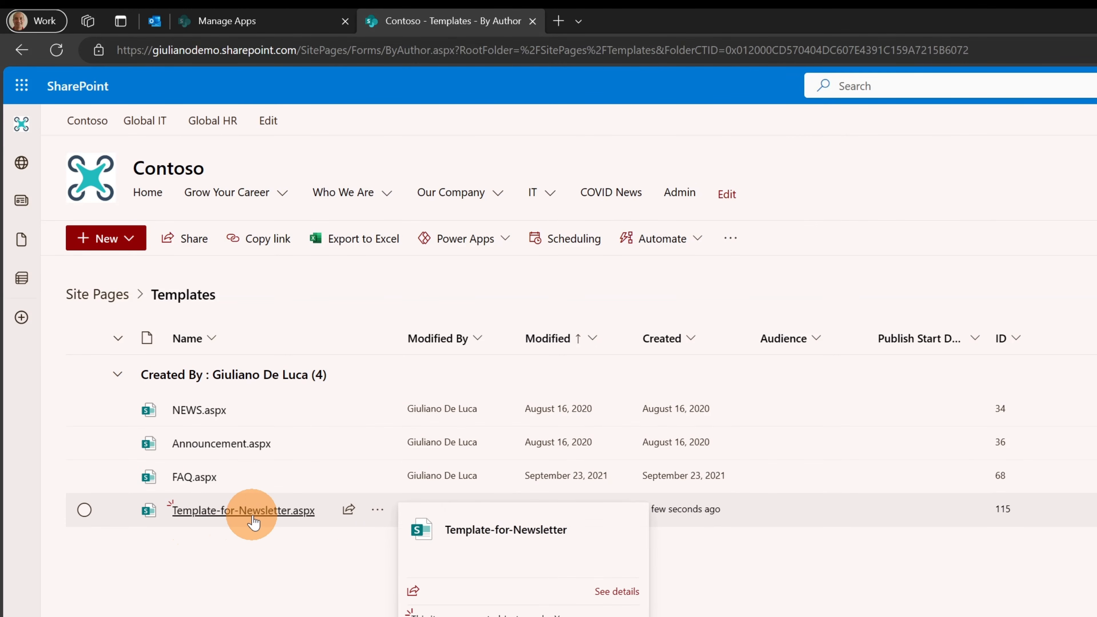
{"action": "left_click", "coordinate": [129, 238]}
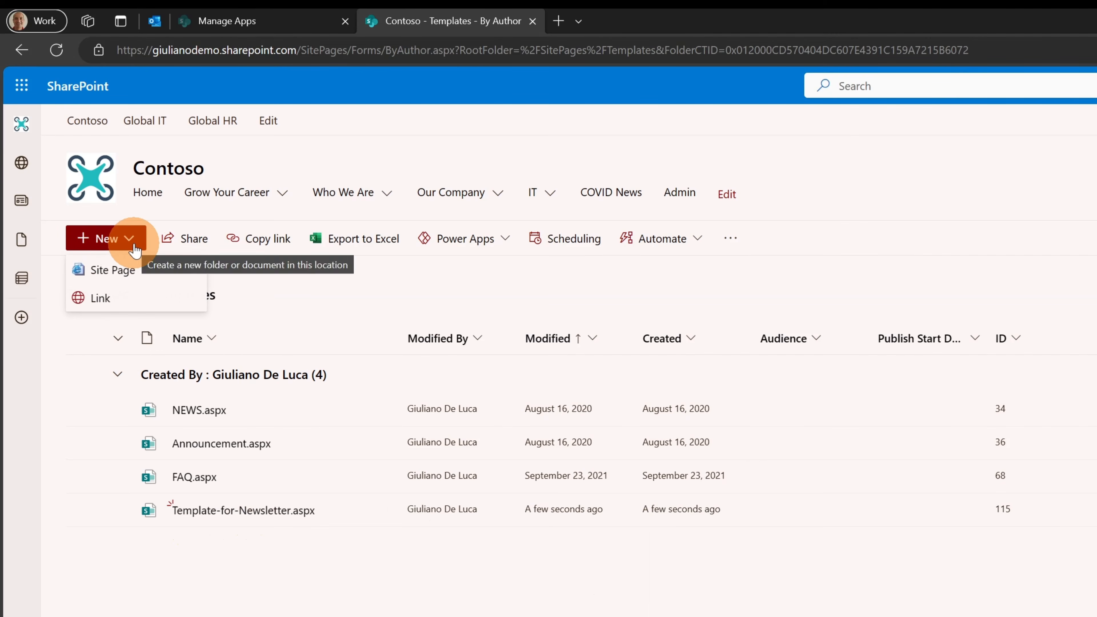
Start a news post from the Contoso home page and preview Template for Newsletter under Saved on this site.
{"action": "left_click", "coordinate": [115, 189]}
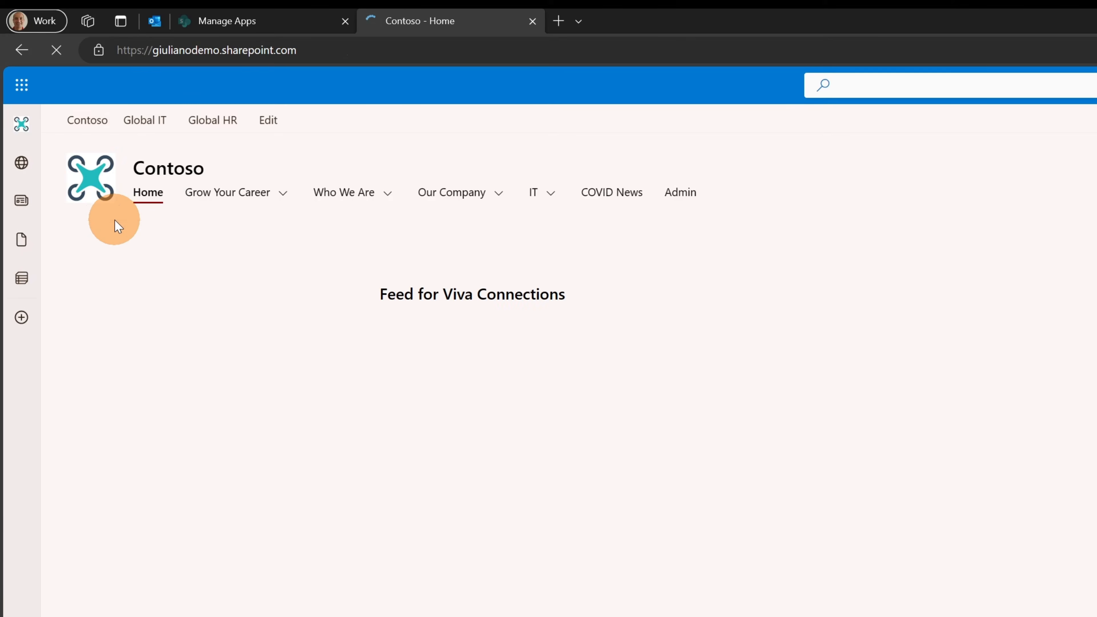
{"action": "left_click", "coordinate": [103, 247]}
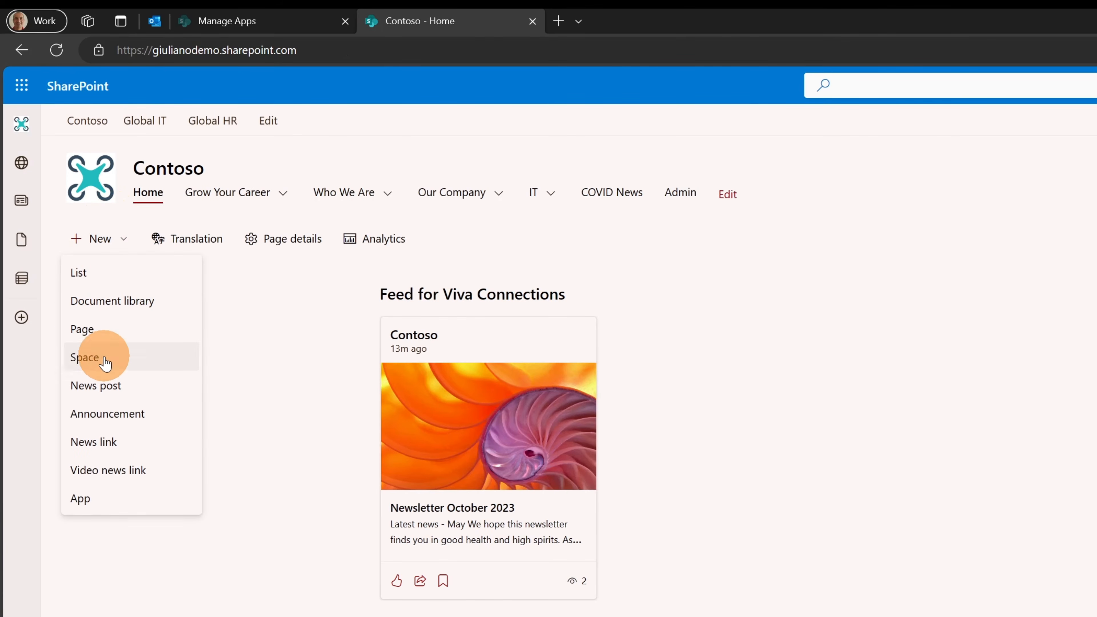
{"action": "left_click", "coordinate": [115, 399]}
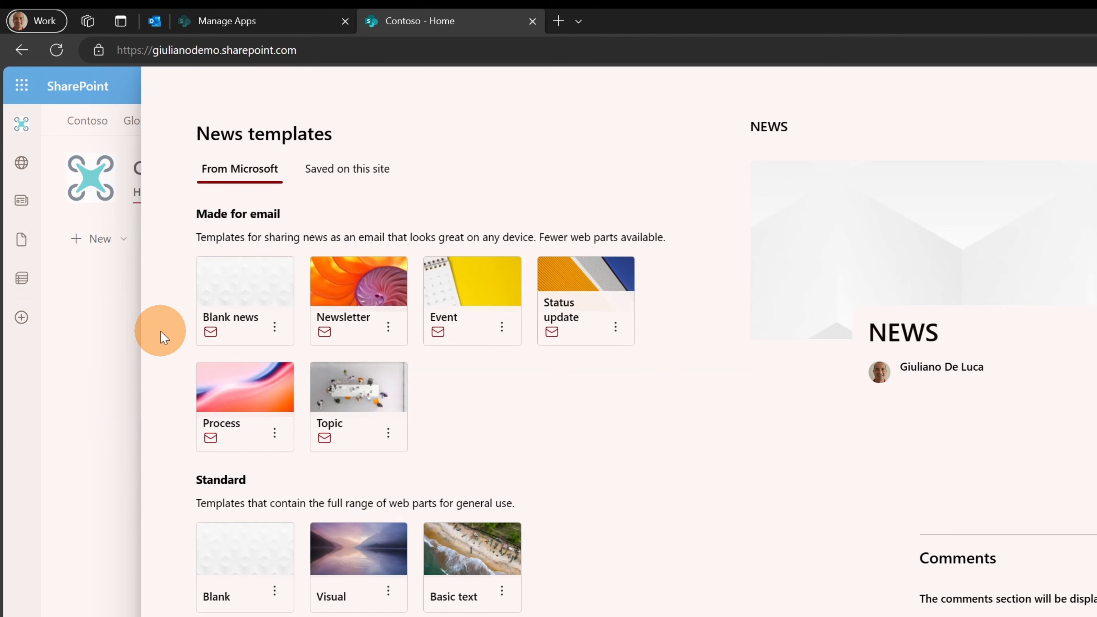
{"action": "left_click", "coordinate": [336, 174]}
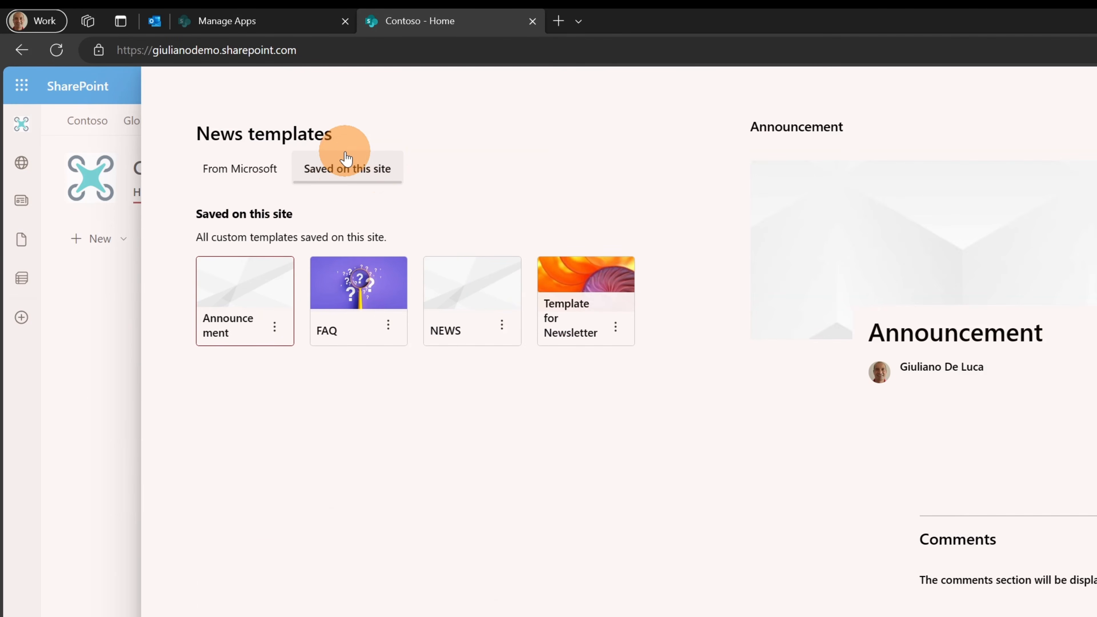
{"action": "left_click", "coordinate": [584, 289]}
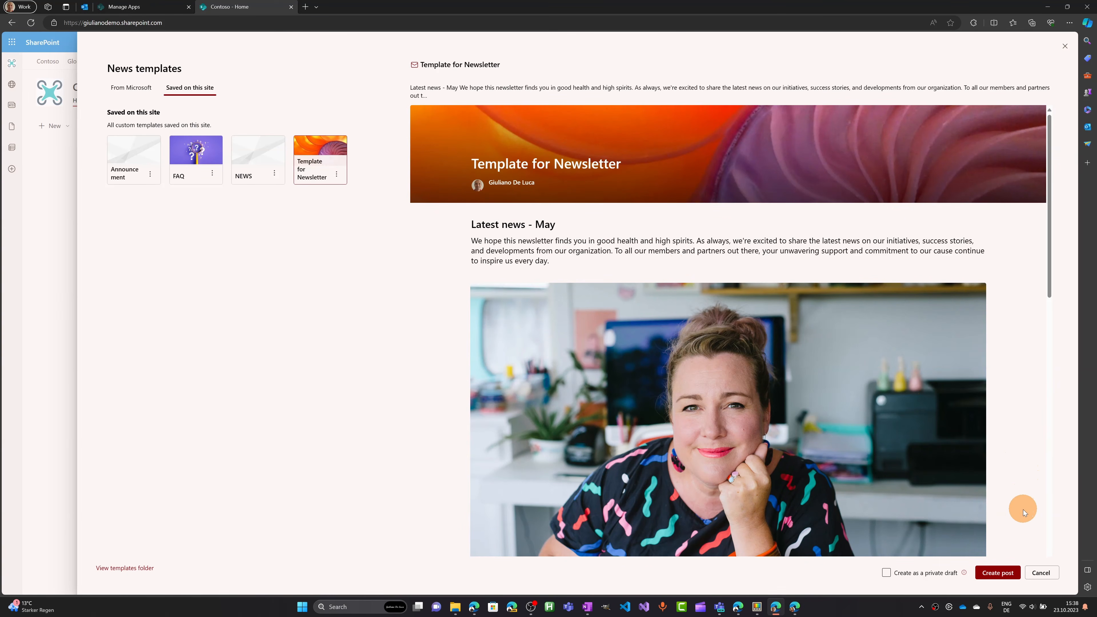
Create the news post from Template for Newsletter and review its prefilled content.
{"action": "left_click", "coordinate": [1004, 571]}
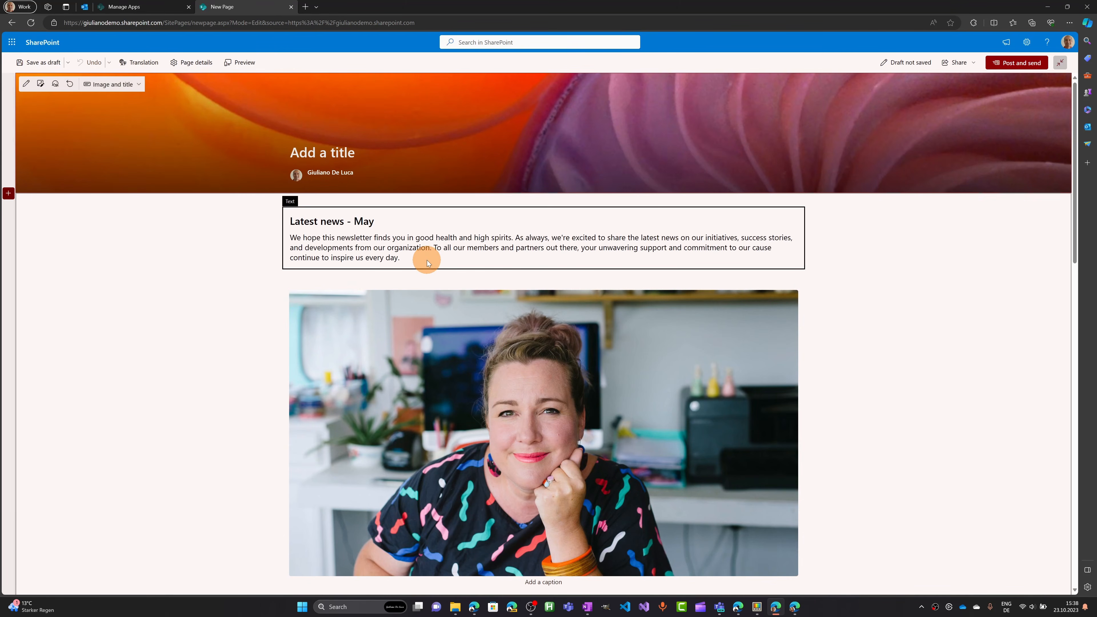
{"action": "scroll", "coordinate": [490, 346], "scroll_direction": "down", "scroll_amount": 20}
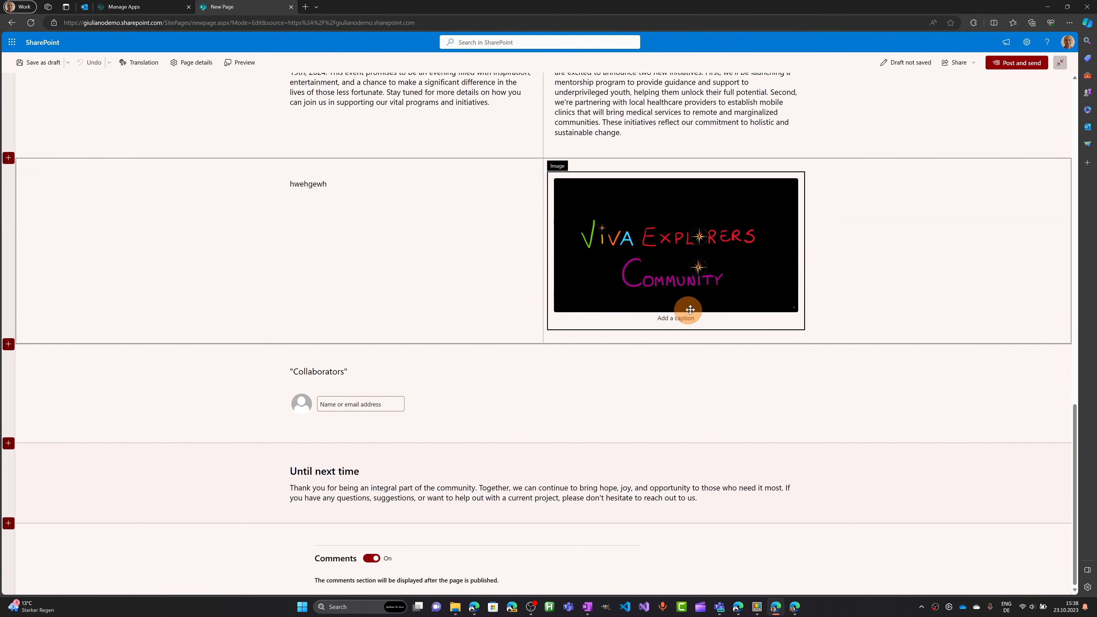
{"action": "scroll", "coordinate": [382, 235], "scroll_direction": "up", "scroll_amount": 20}
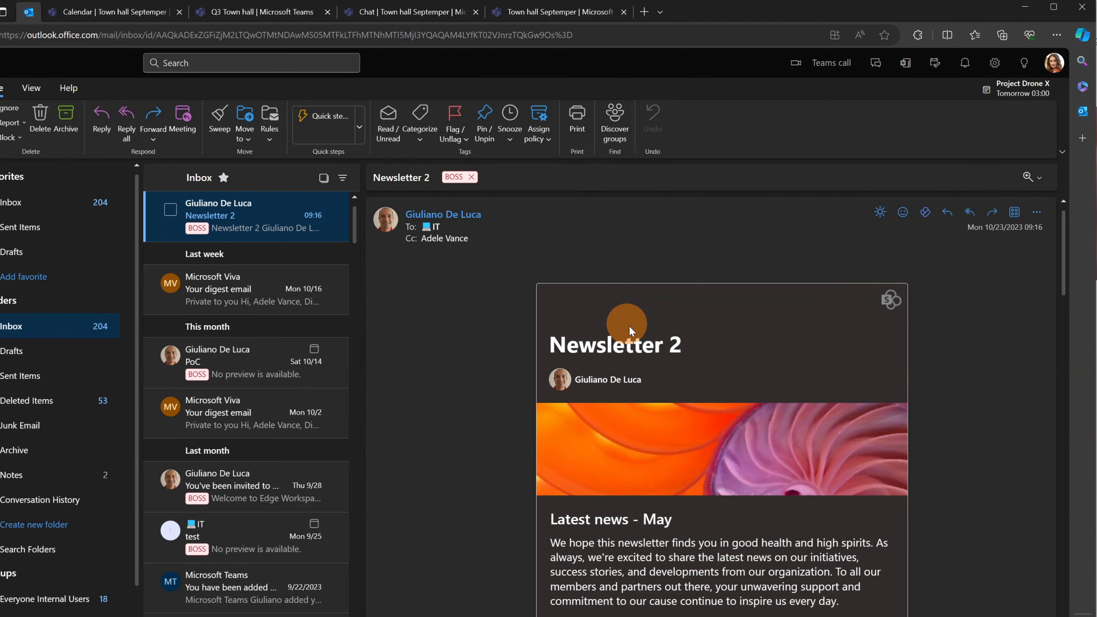
{"action": "scroll", "coordinate": [935, 370], "scroll_direction": "down", "scroll_amount": 6}
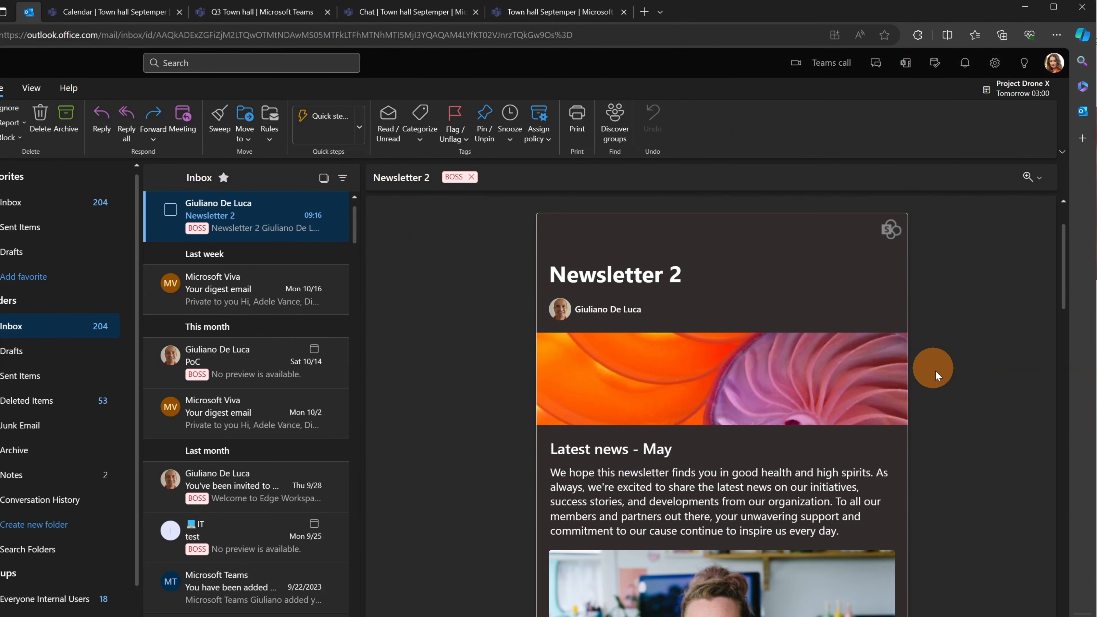
{"action": "scroll", "coordinate": [937, 377], "scroll_direction": "down", "scroll_amount": 8}
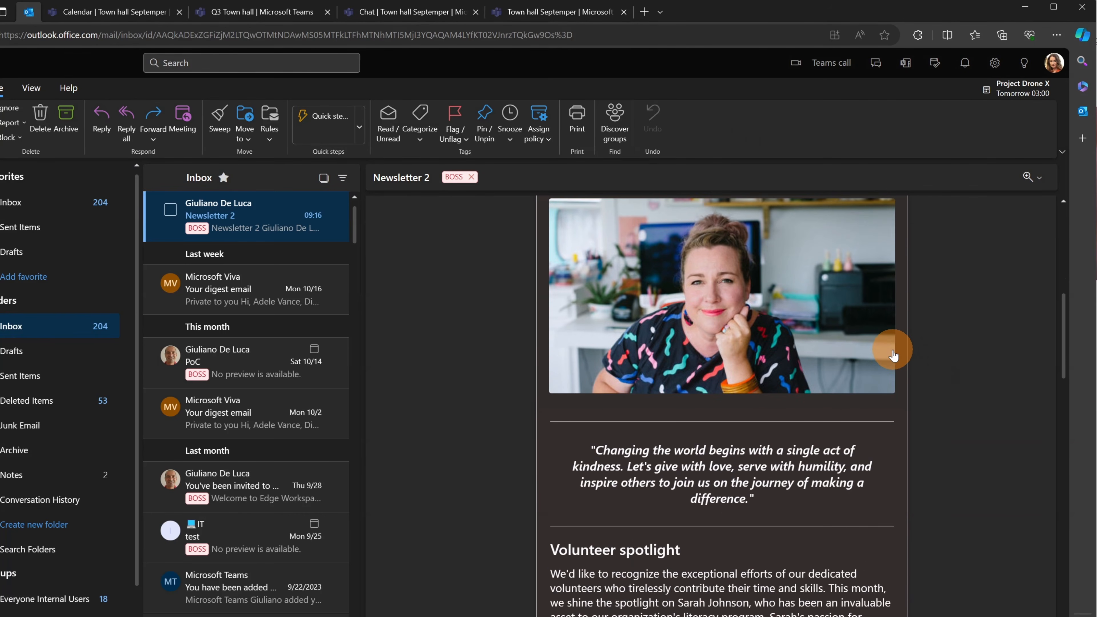
{"action": "scroll", "coordinate": [882, 355], "scroll_direction": "down", "scroll_amount": 15}
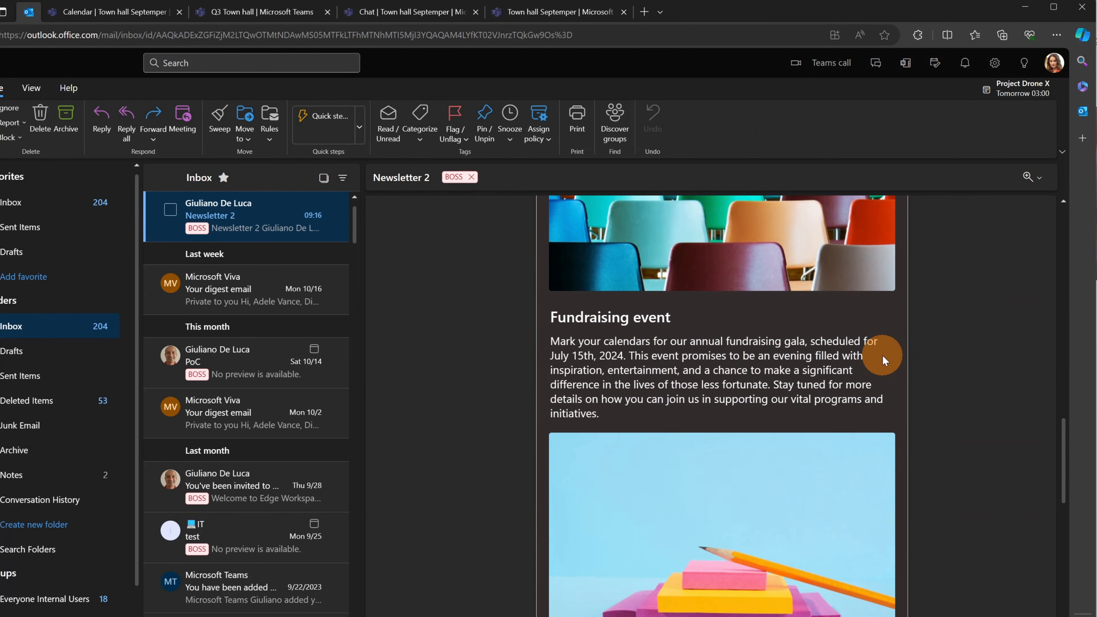